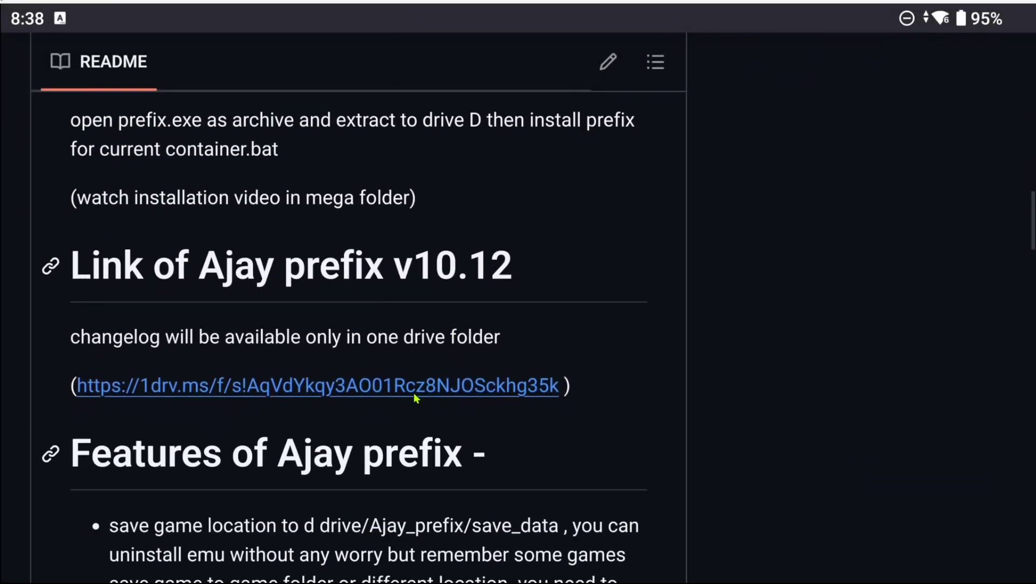
left_click(249, 386)
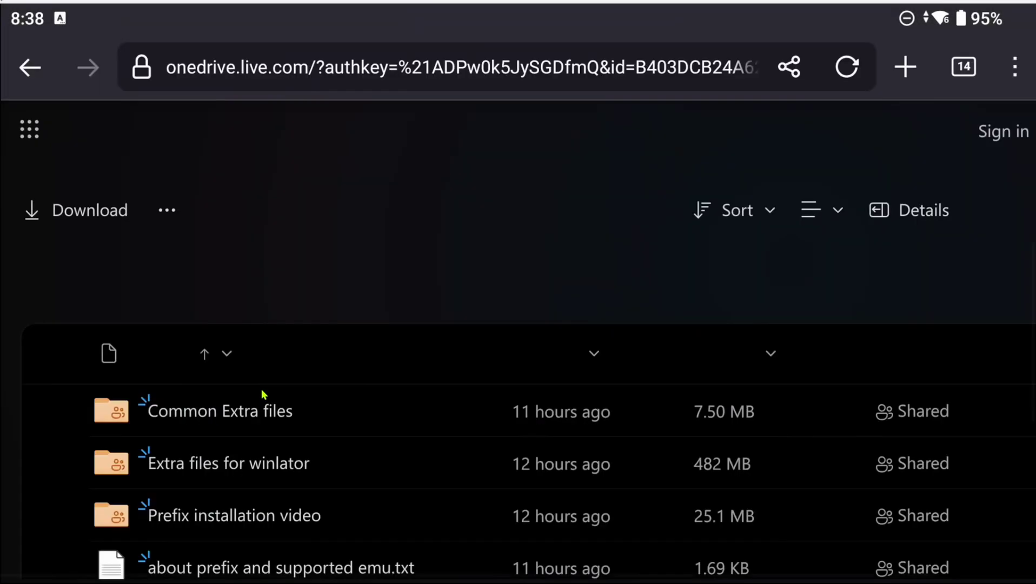
scroll(421, 324, "down", 4)
left_click(472, 397)
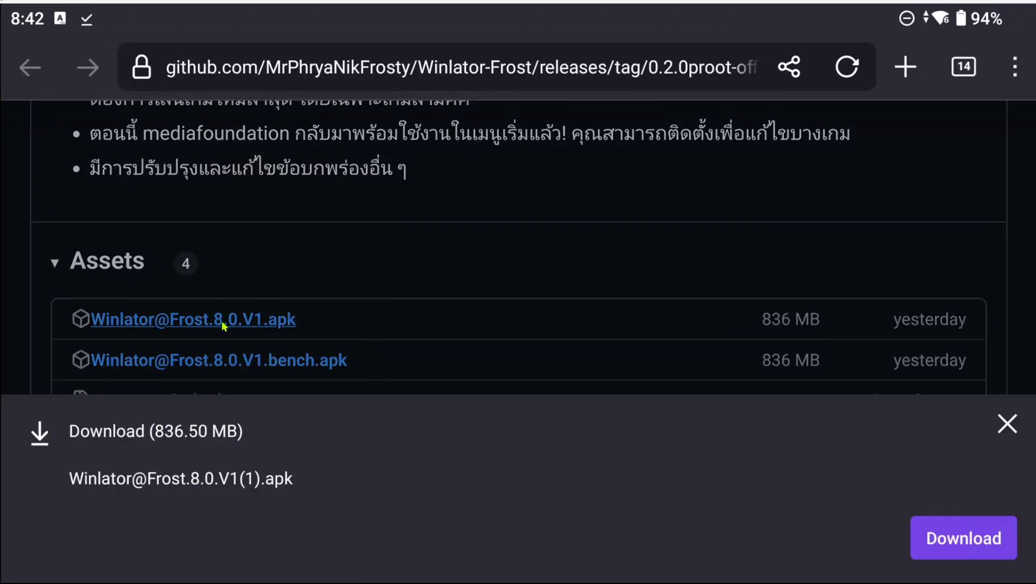
left_click(950, 544)
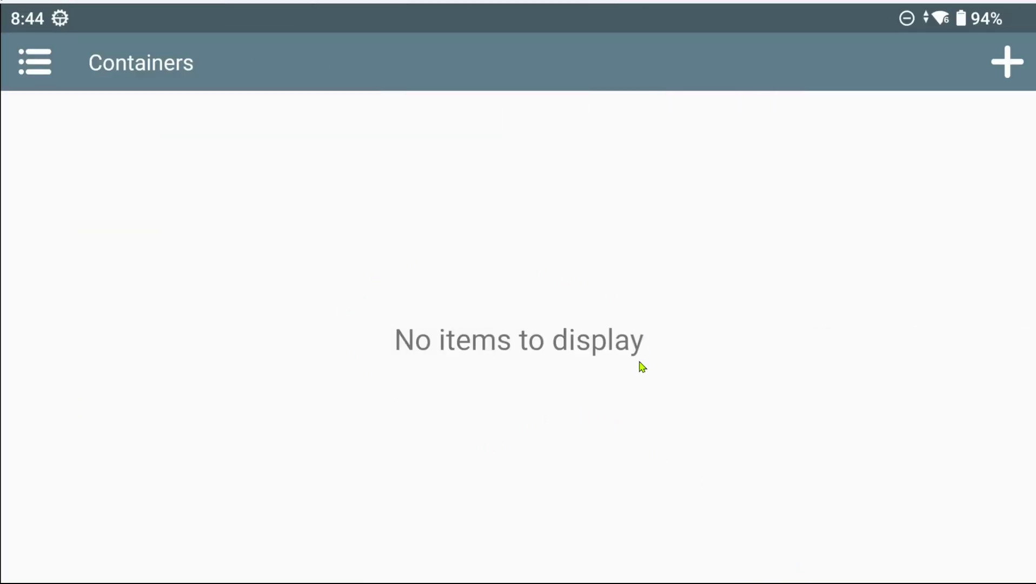
In the Winlator settings, review the preferred input API options and select Box64 version 0.3.0
left_click(34, 69)
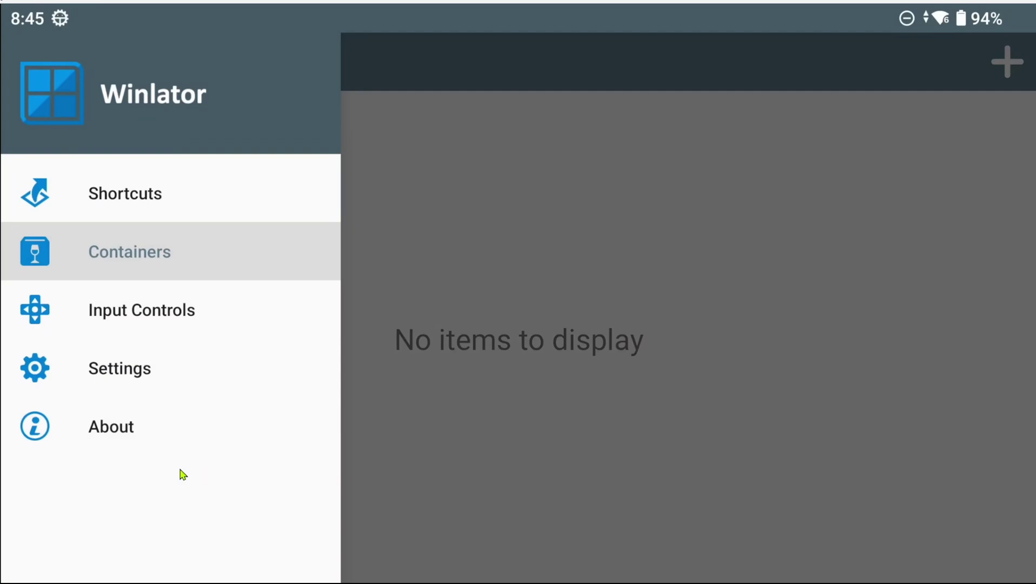
left_click(122, 372)
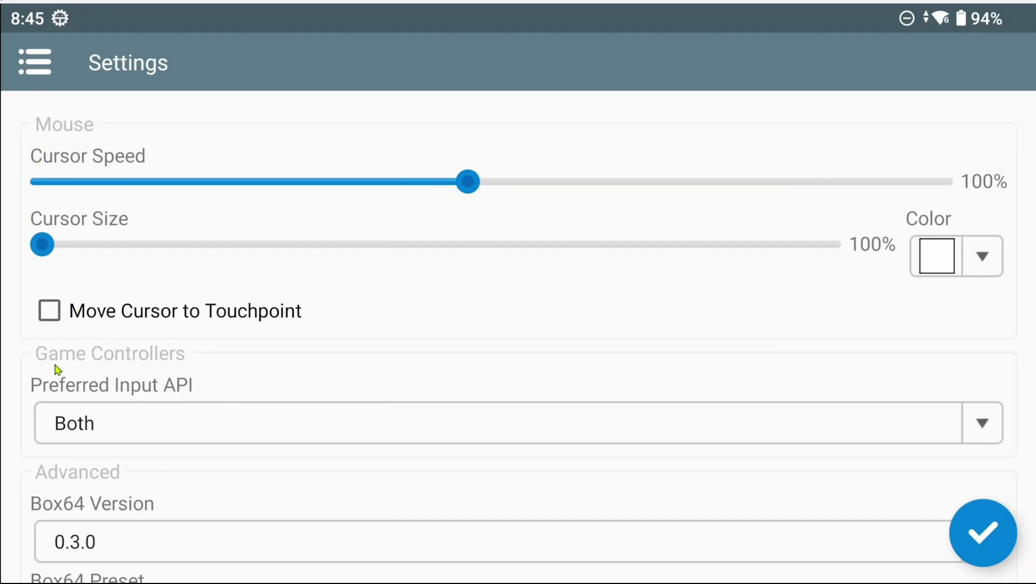
left_click(143, 434)
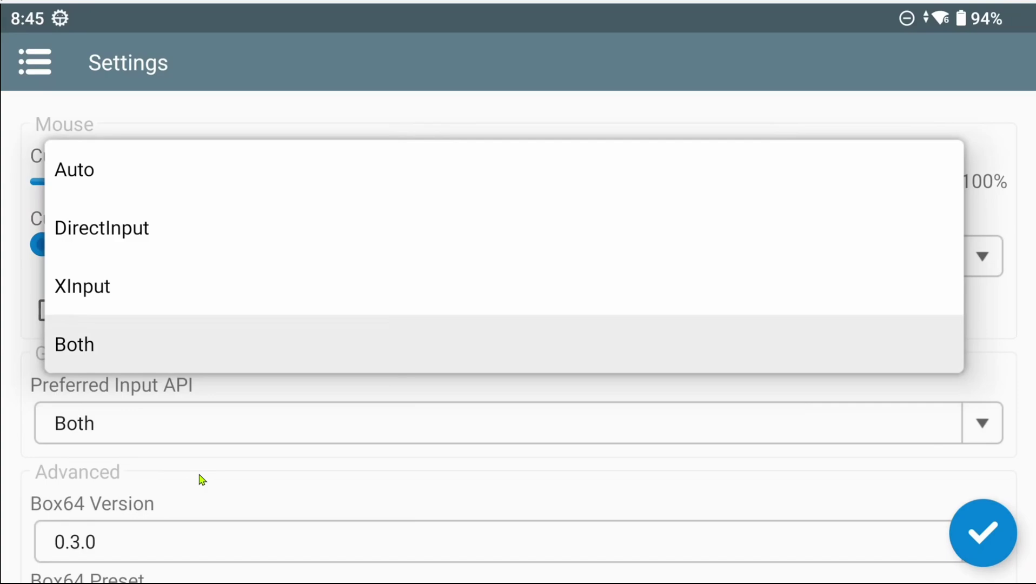
left_click(202, 480)
left_click_drag(241, 481, 259, 270)
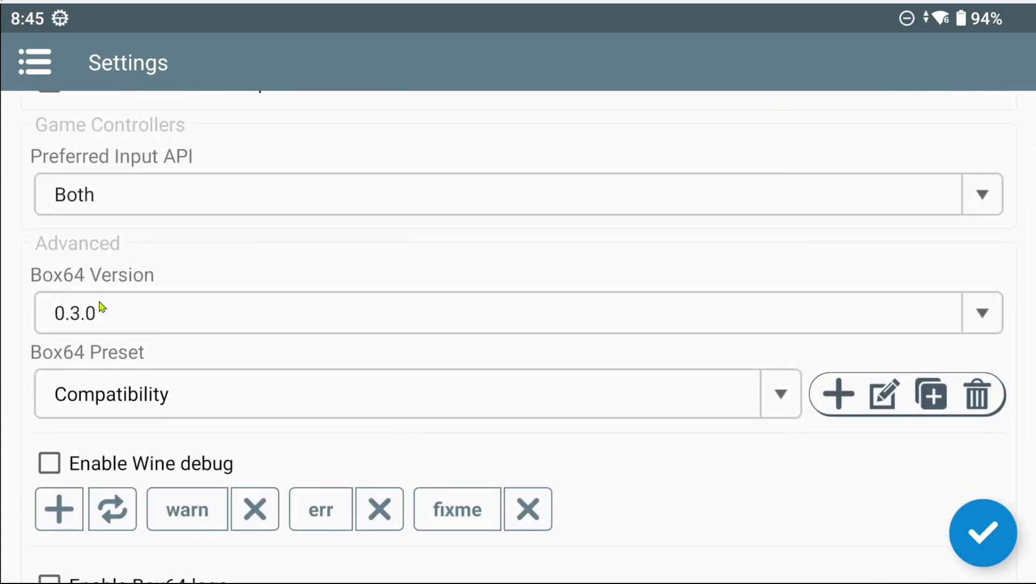
left_click(150, 324)
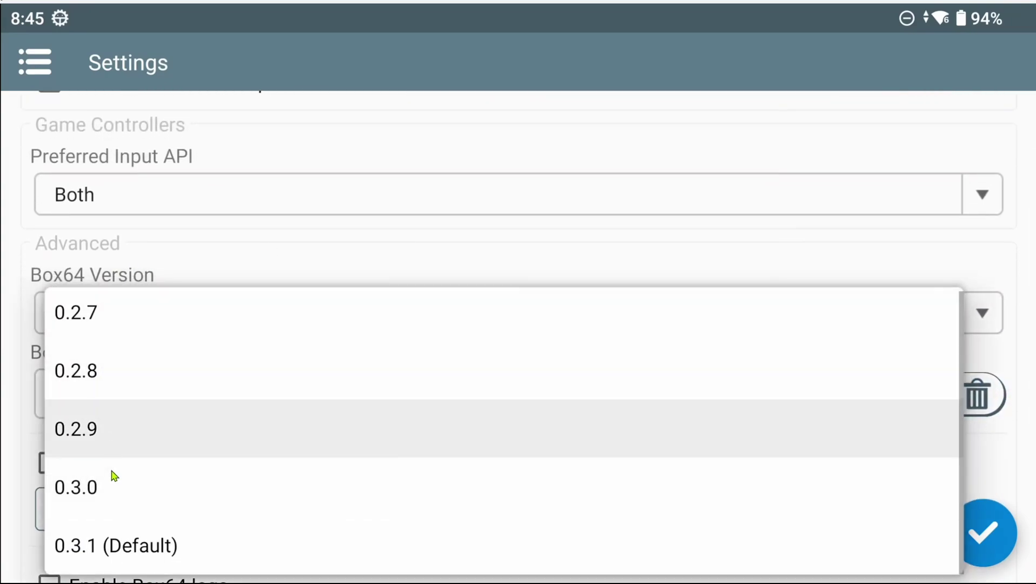
left_click(170, 488)
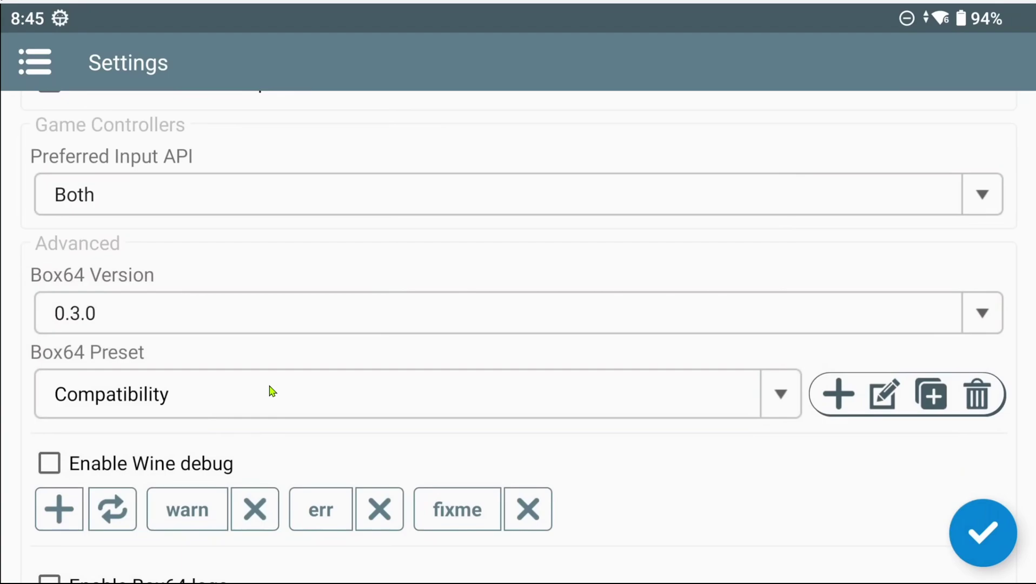
Check which Wine versions are available in the settings and return to the containers list
left_click_drag(268, 390, 296, 123)
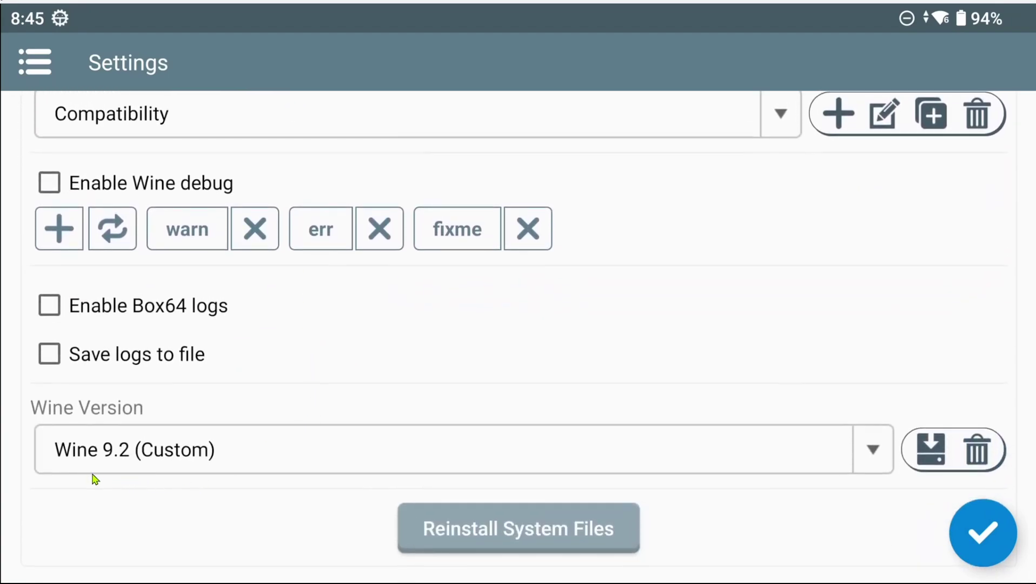
left_click(241, 451)
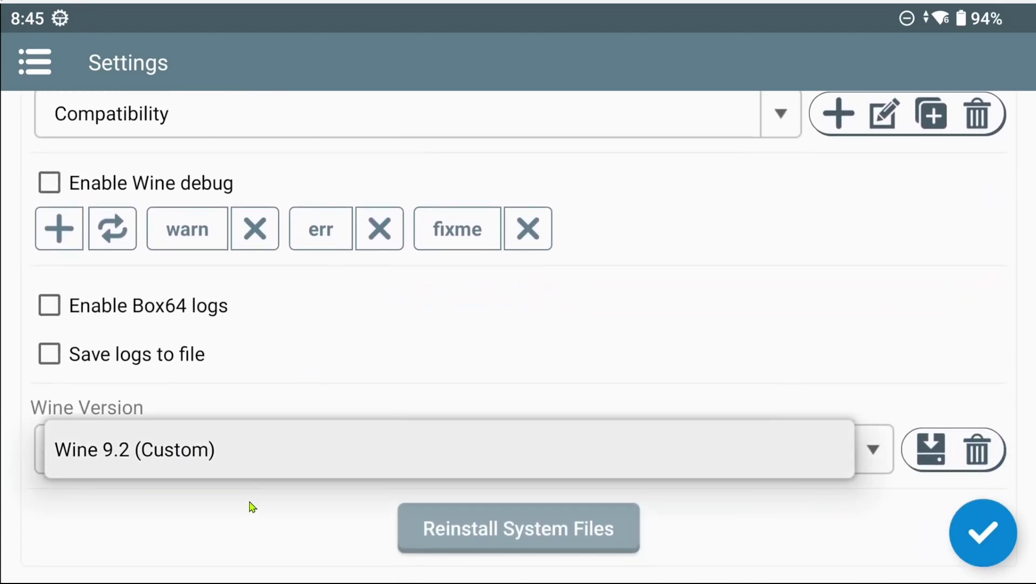
left_click(251, 530)
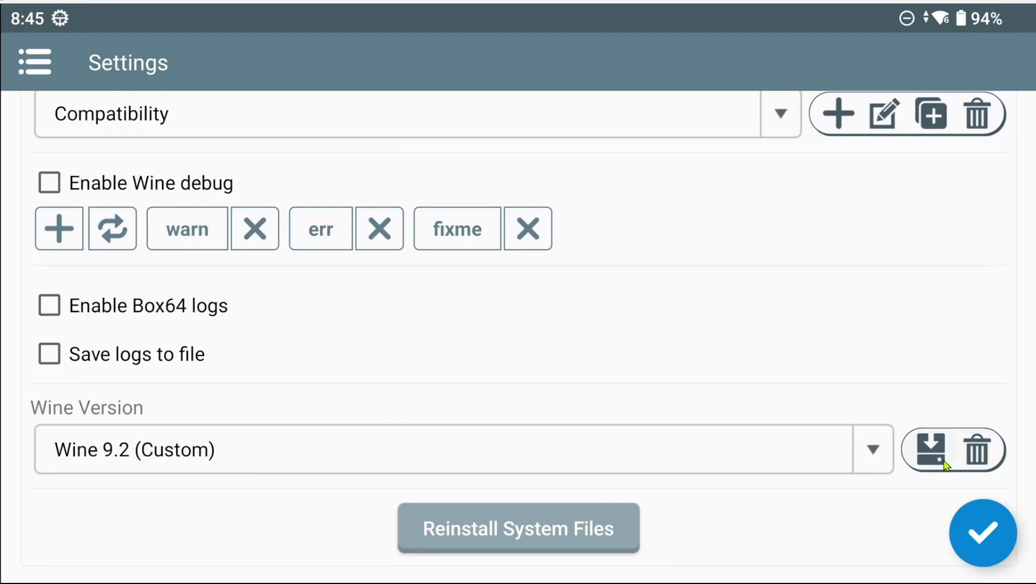
right_click(764, 363)
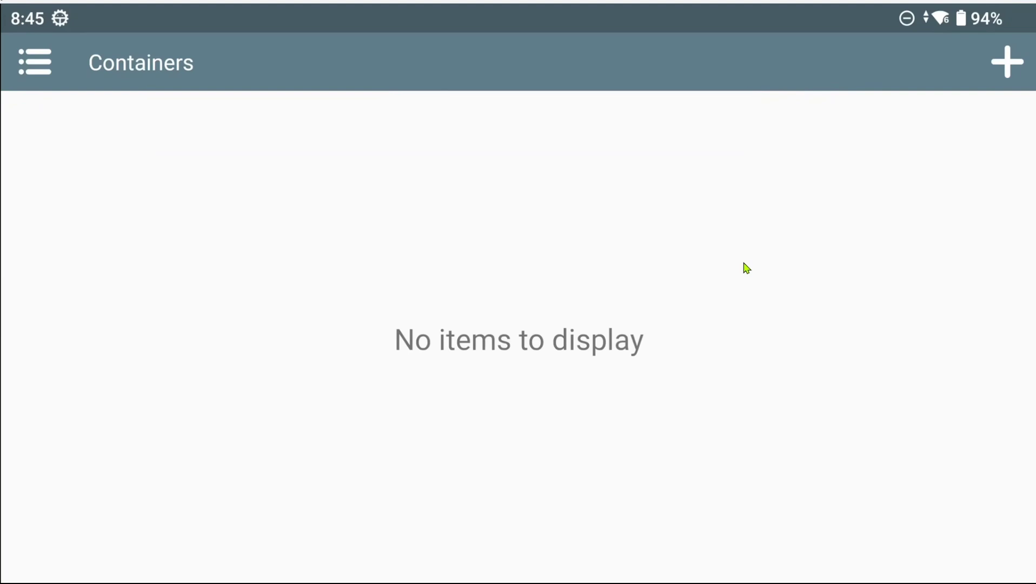
Start creating a new container
left_click(1010, 69)
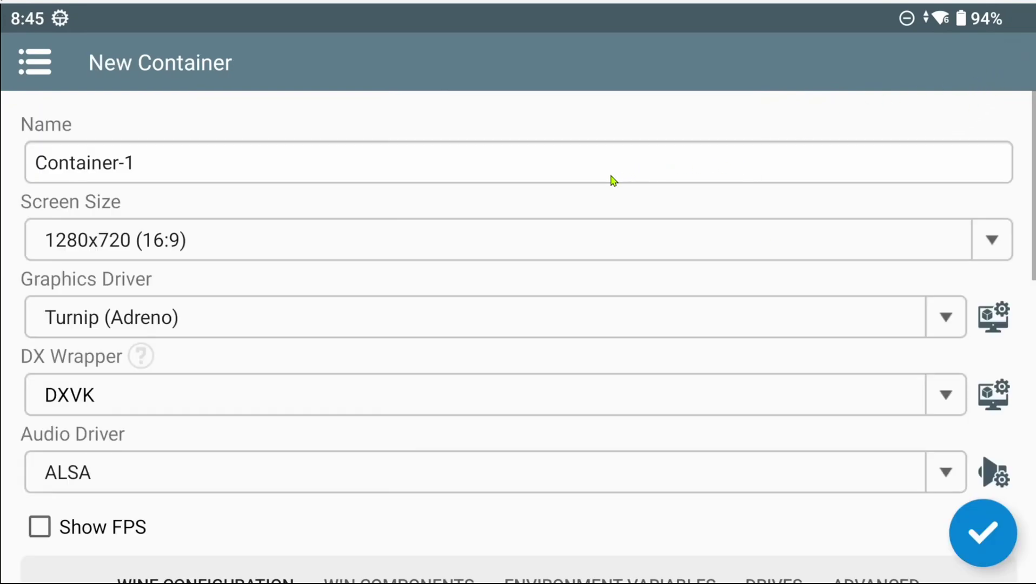
scroll(463, 270, "down", 1)
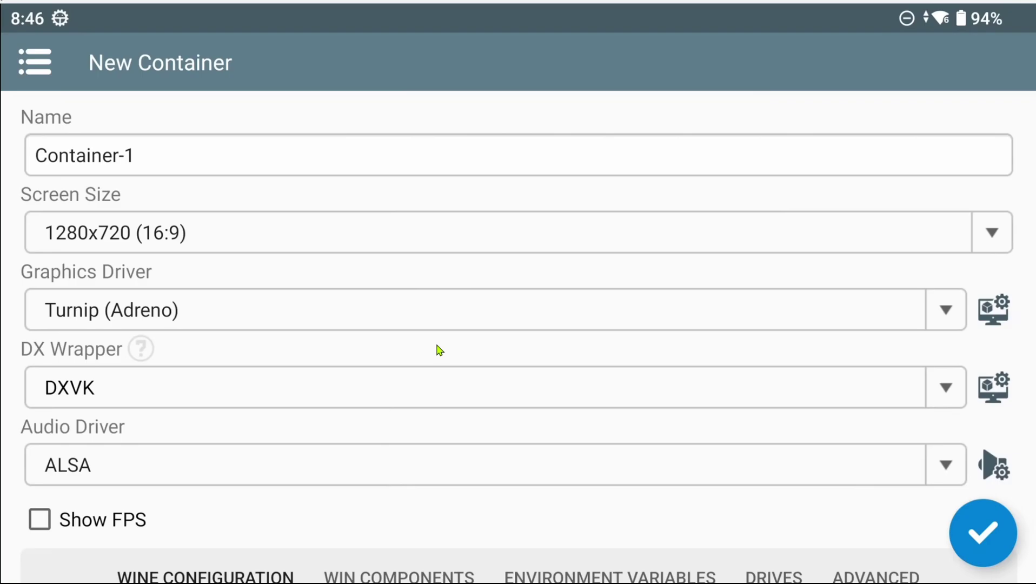
scroll(993, 346, "up", 1)
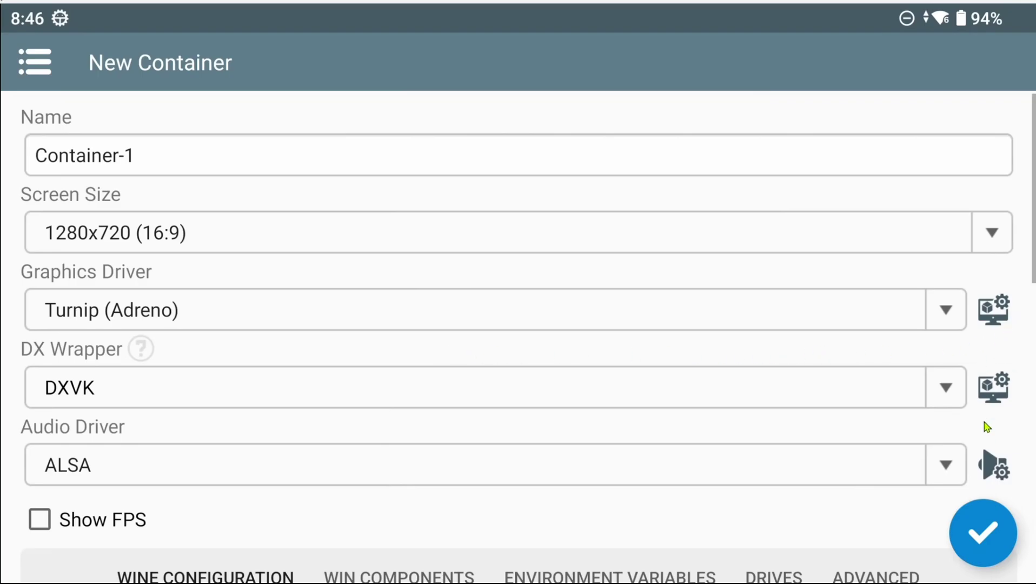
Check the Turnip driver versions available for the new container's graphics driver
left_click(993, 309)
left_click(655, 300)
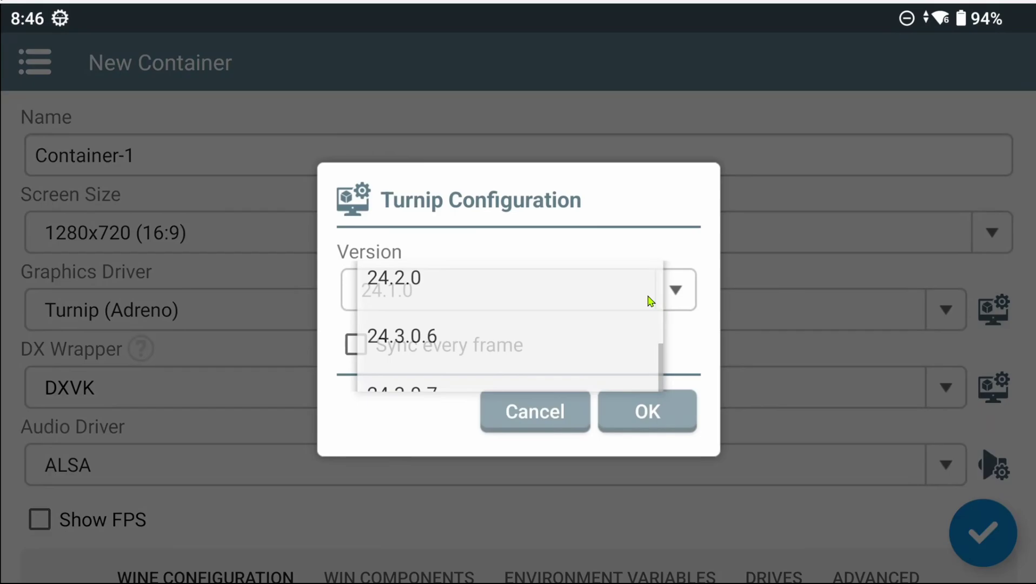
left_click(691, 355)
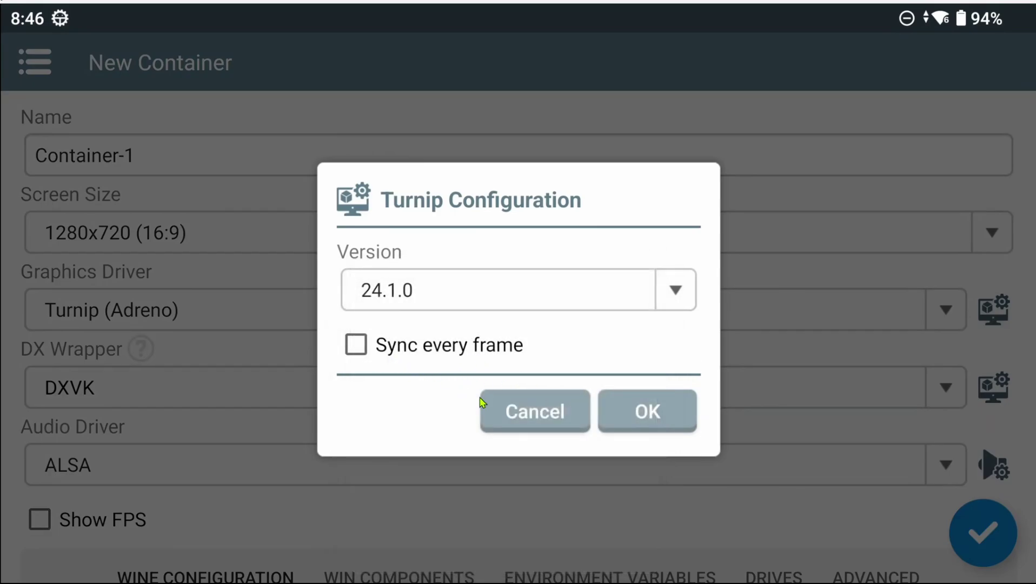
left_click(527, 417)
Review the DXVK configuration of the new container, including the list of custom GPU devices
left_click(975, 390)
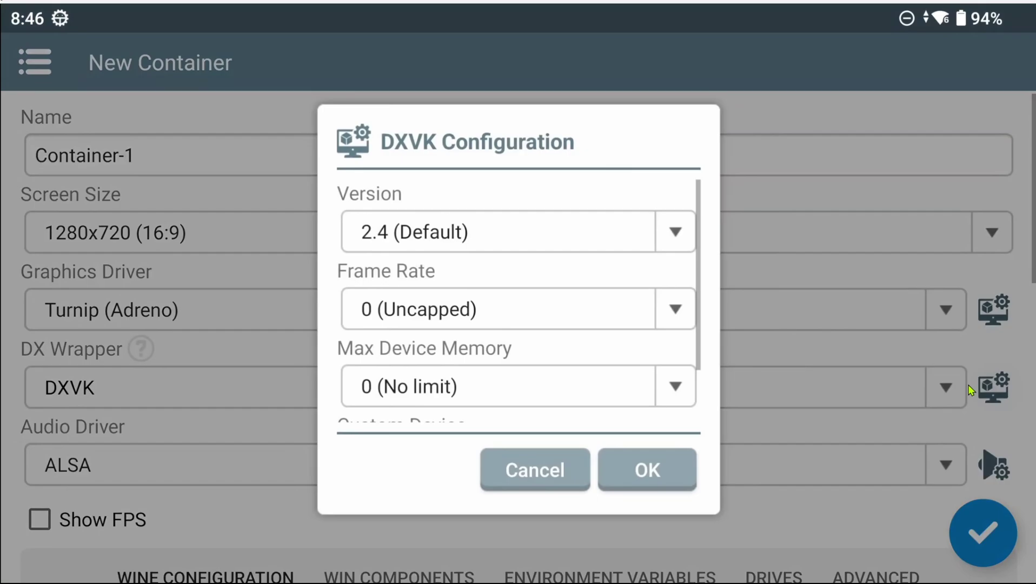
left_click_drag(609, 259, 608, 176)
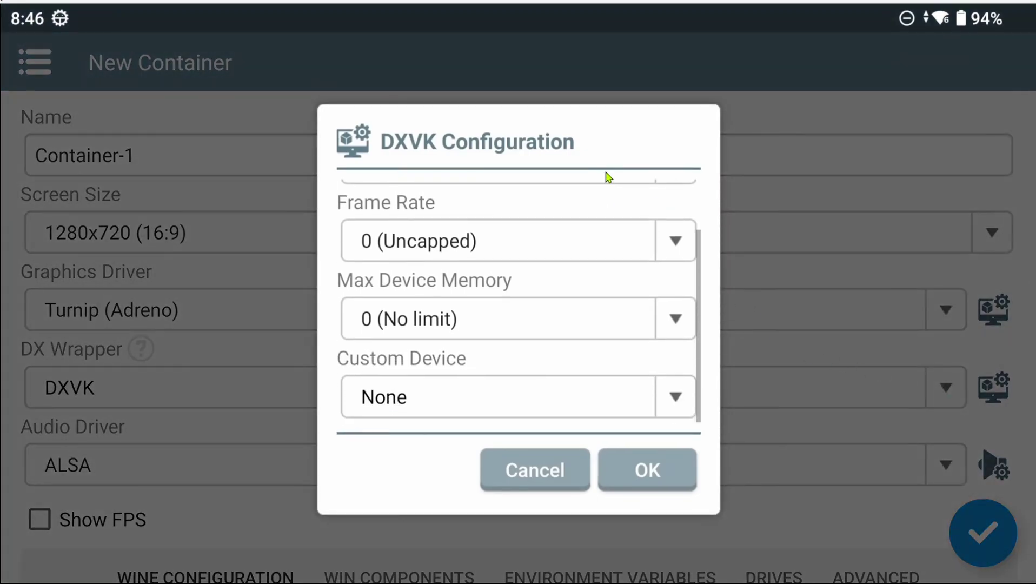
left_click(581, 403)
scroll(576, 445, "down", 10)
scroll(575, 444, "down", 15)
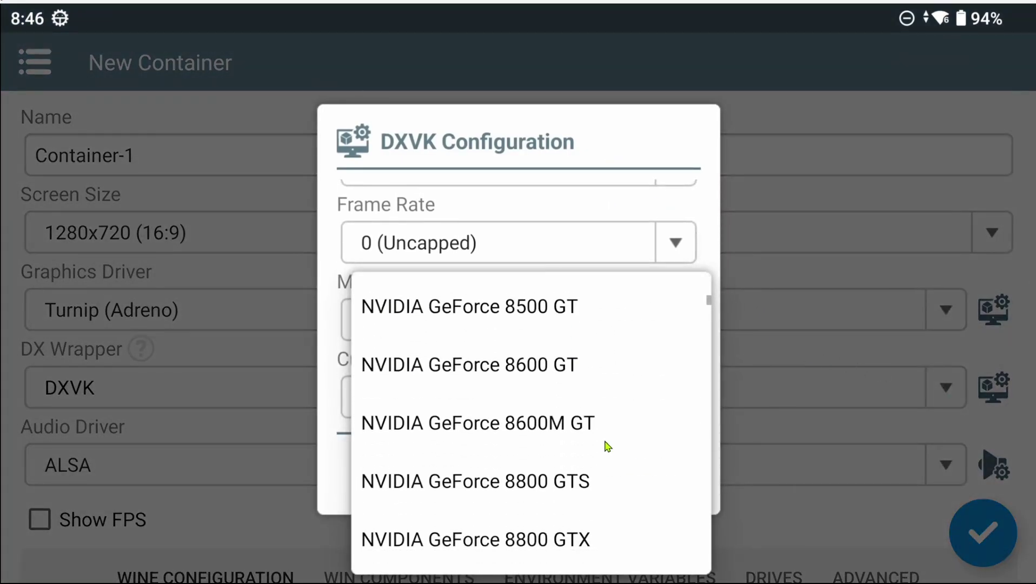
scroll(565, 451, "down", 15)
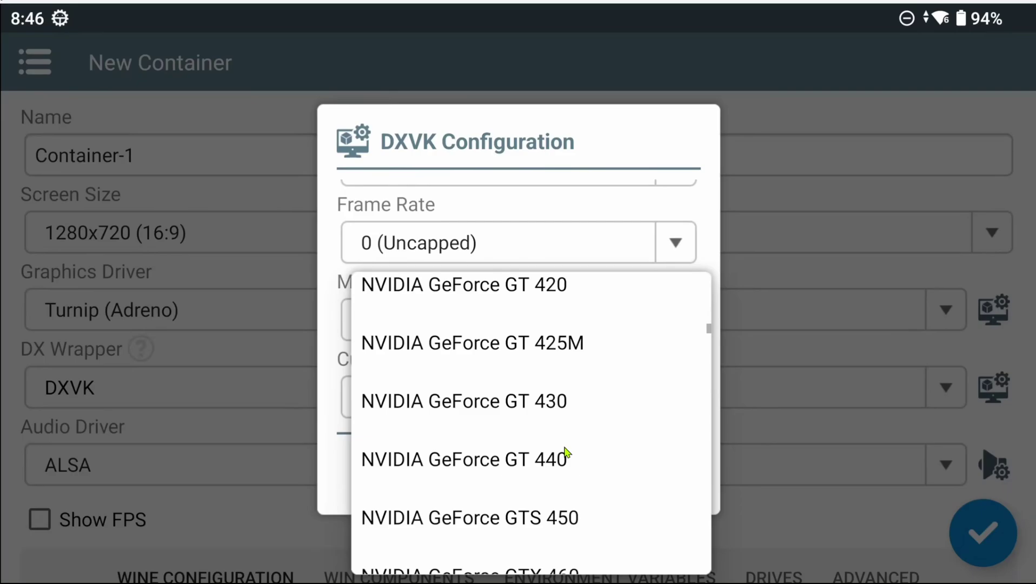
key("Escape")
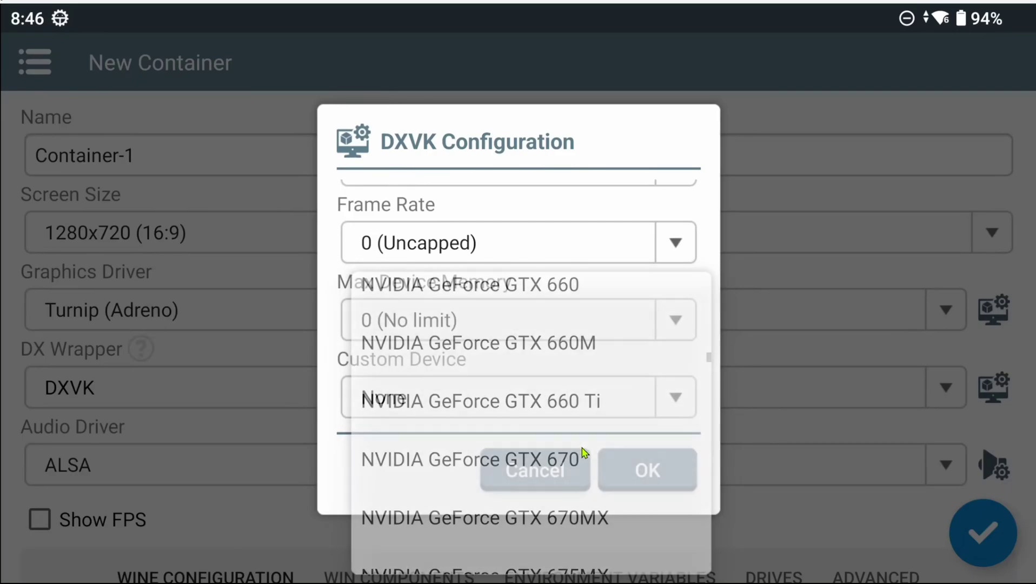
left_click(648, 454)
Set the performance mode of the ALSA audio driver to Low Latency and apply the audio configuration
scroll(961, 433, "down", 2)
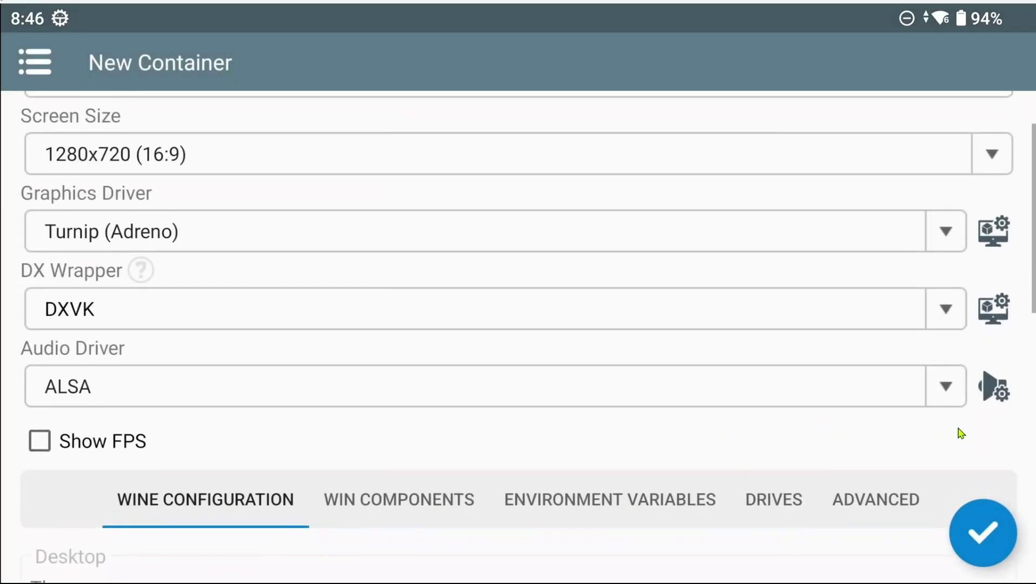
left_click(992, 398)
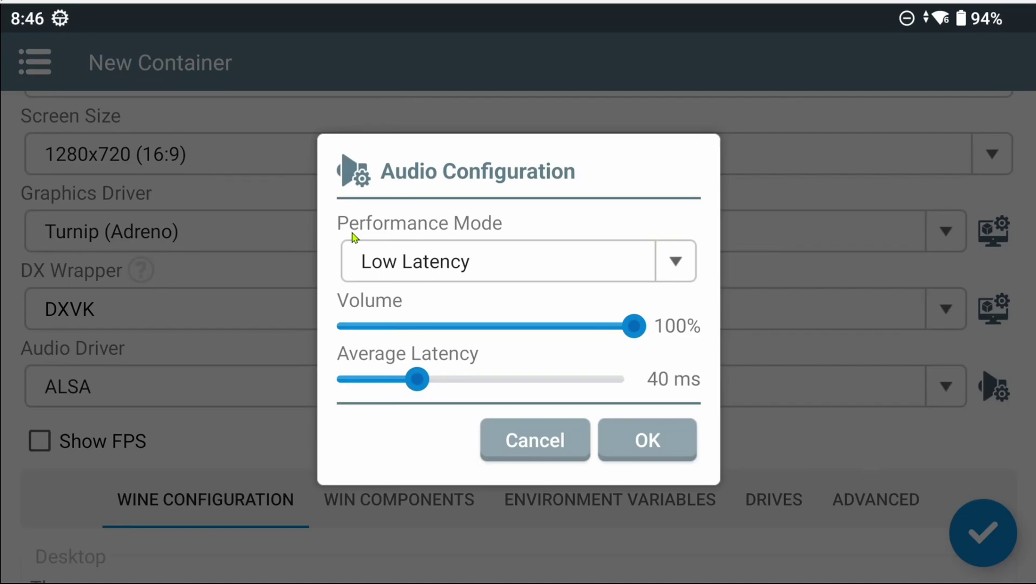
left_click(457, 262)
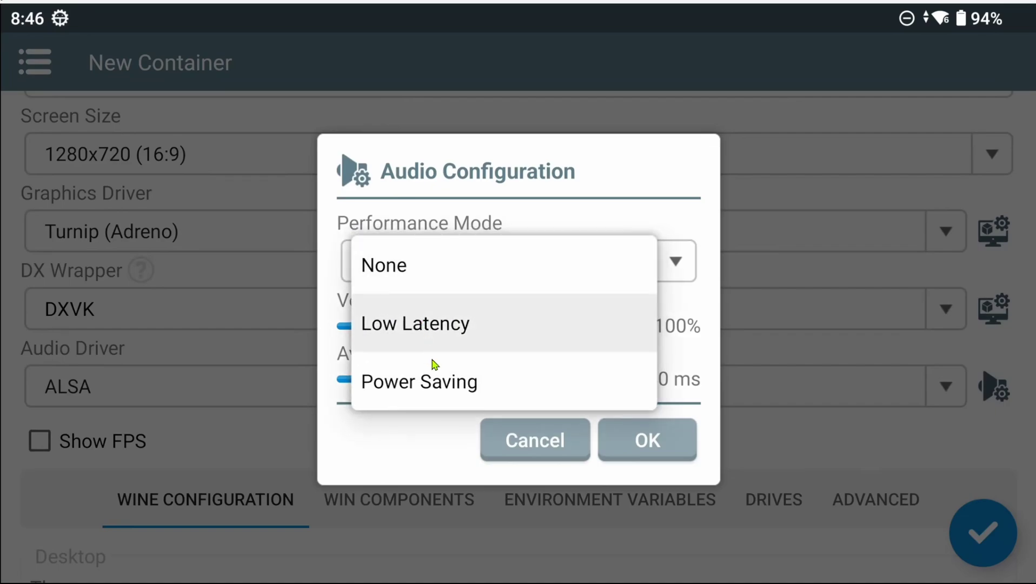
left_click(430, 332)
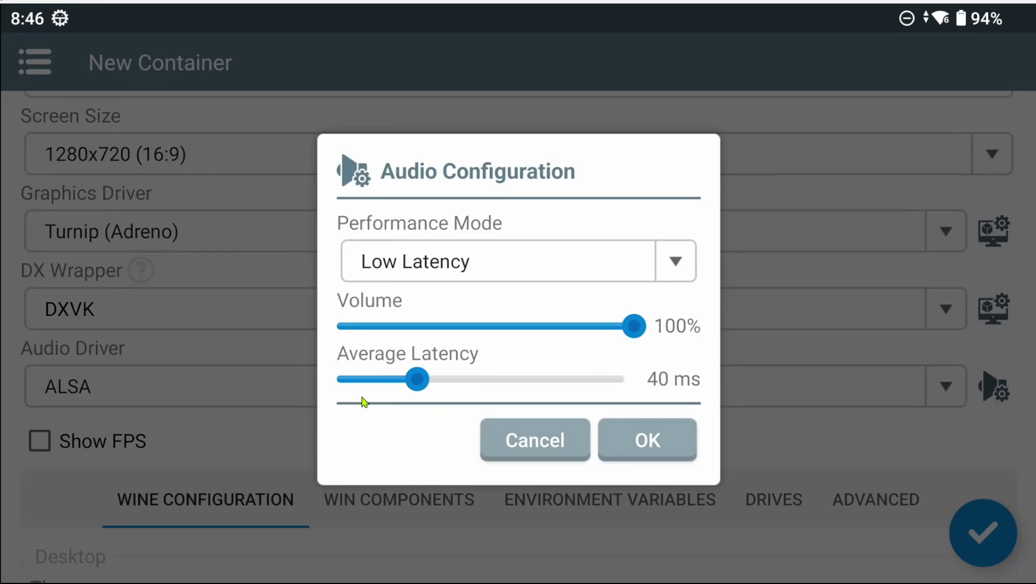
left_click(633, 442)
Review the container's desktop and WineD3D settings in the Wine configuration, along with its Windows components
scroll(589, 451, "down", 5)
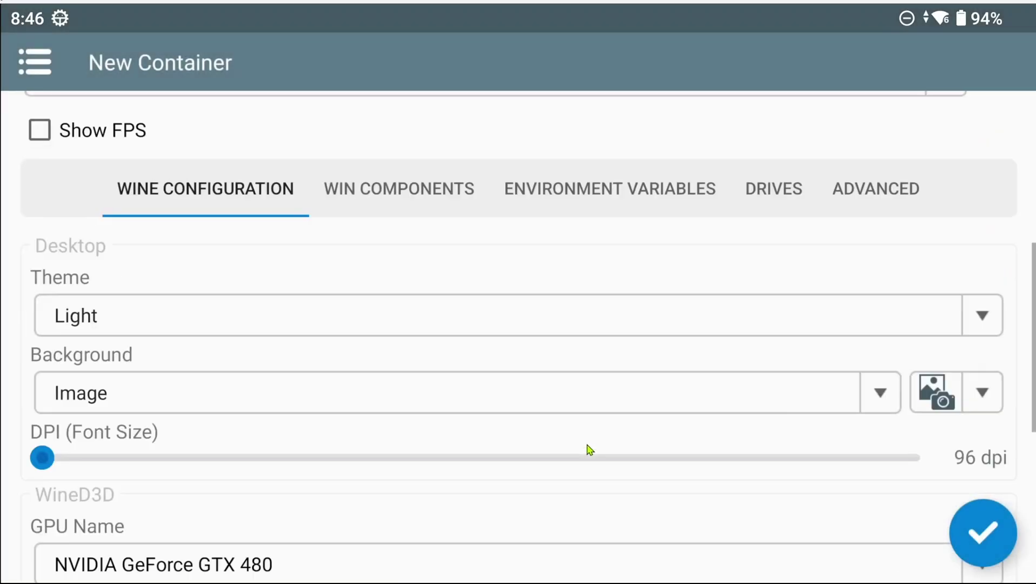
scroll(571, 442, "down", 6)
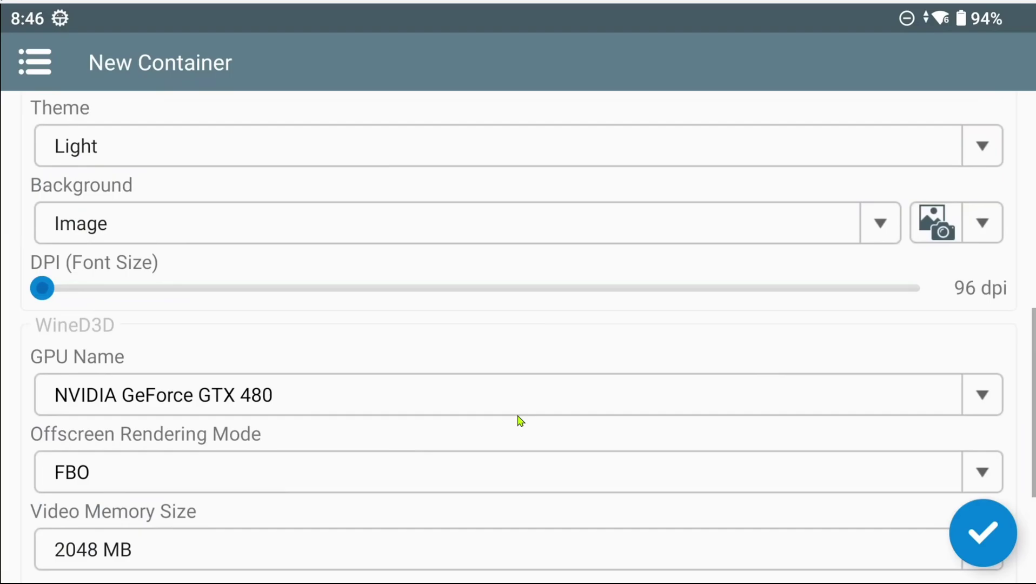
scroll(520, 421, "up", 5)
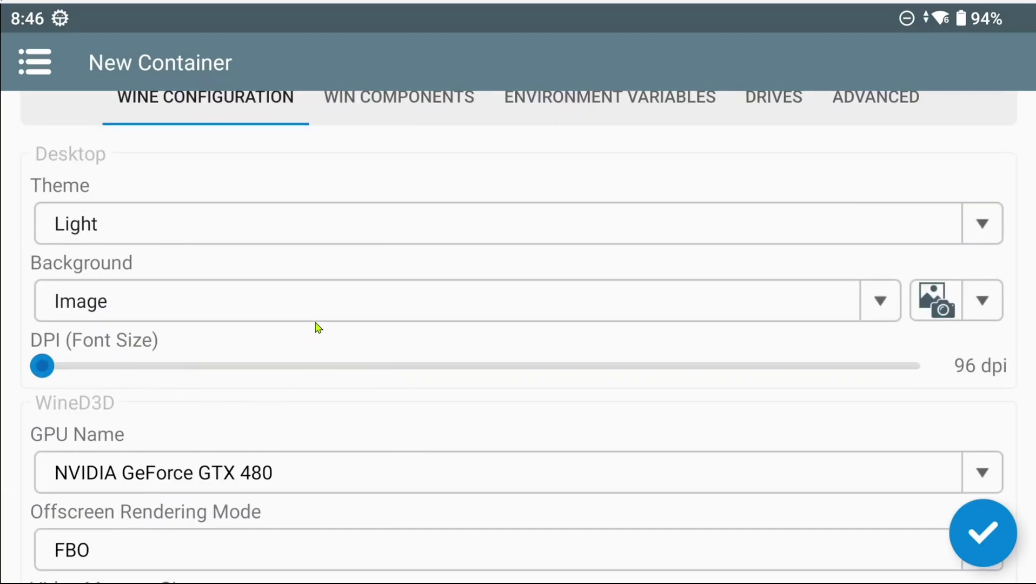
left_click(408, 106)
Add the environment variable WINEDLLOVERRIDES with the value dinput=n,b;dinput8=n,b to the new container
left_click(597, 108)
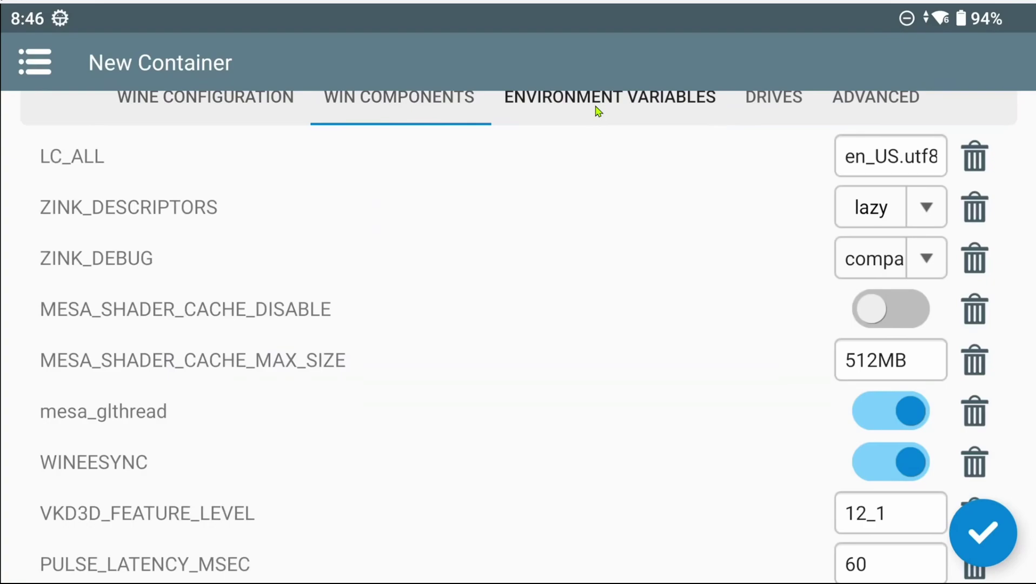
scroll(497, 388, "down", 4)
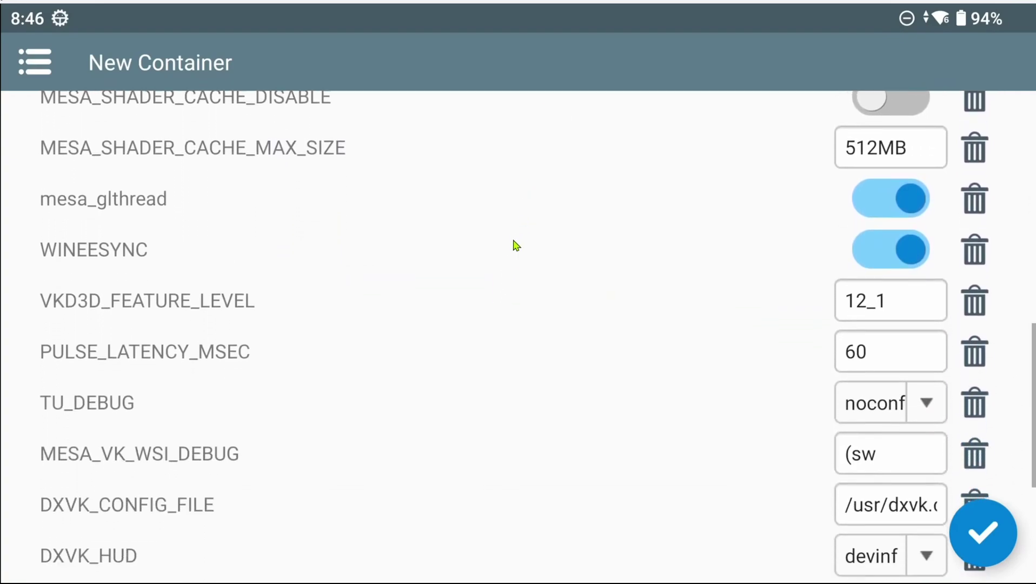
scroll(517, 246, "down", 5)
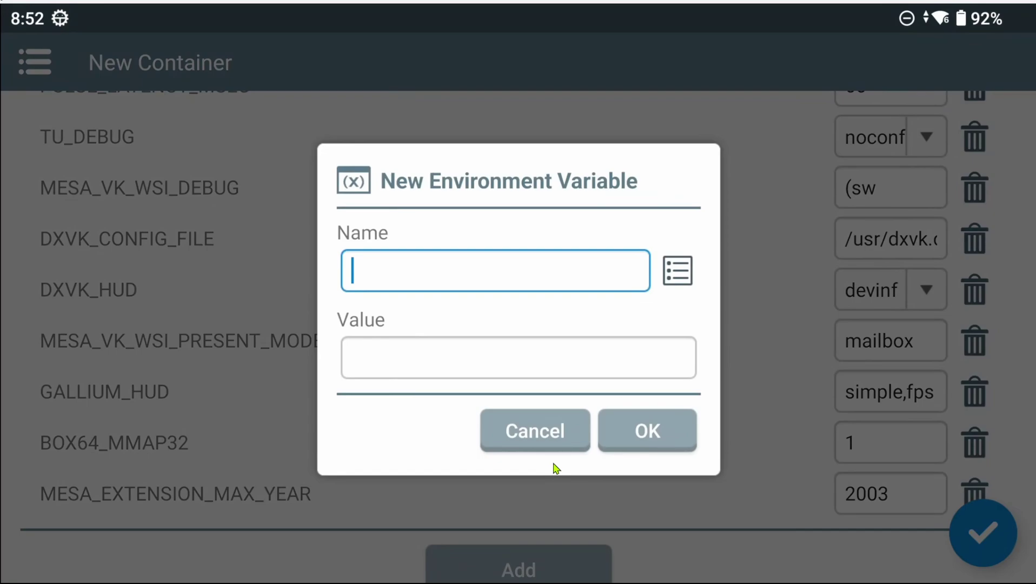
type("WINEDLLOVERRIDES")
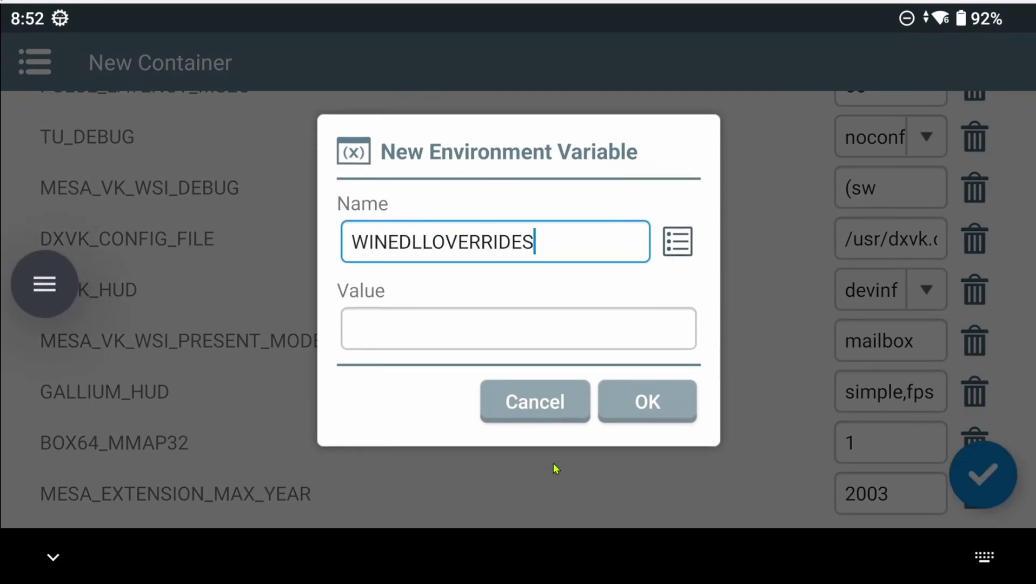
key("Tab")
type("dinput=n,b;dinput8=n,b")
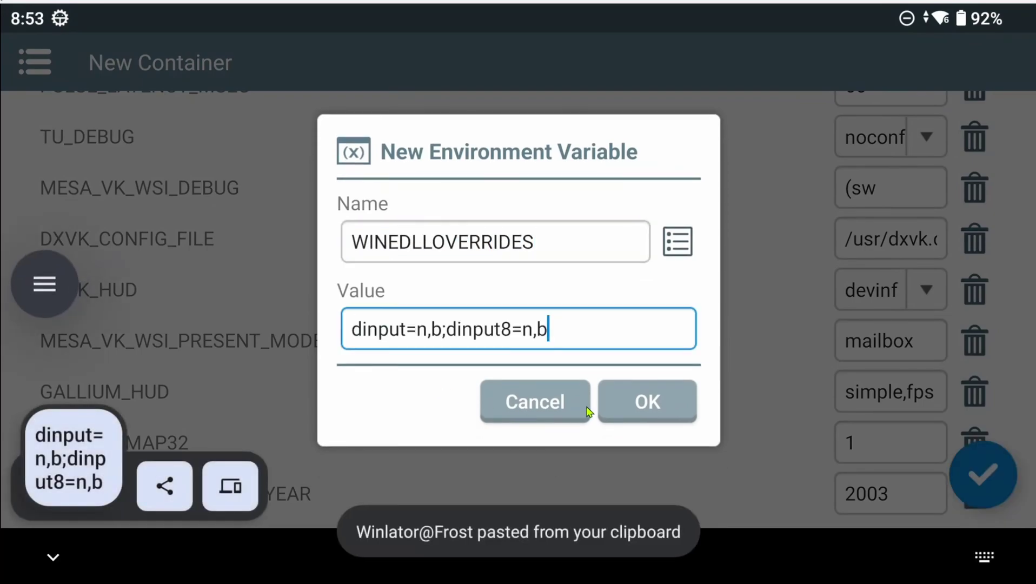
left_click(648, 401)
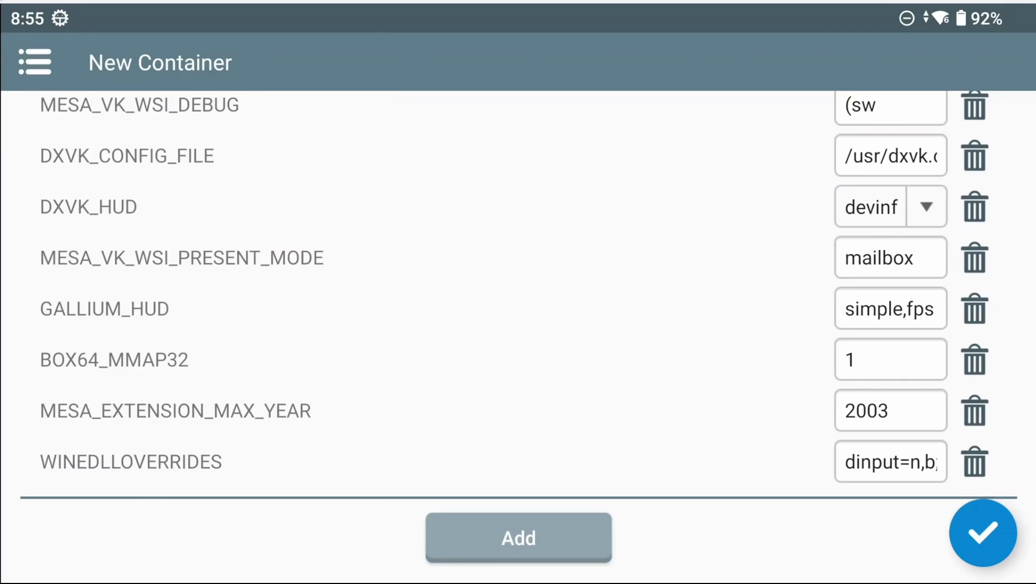
Add another WINEDLLOVERRIDES variable with the value mscorre=b,n;mscorsvw=b,n and create the container after checking its advanced settings
left_click(585, 555)
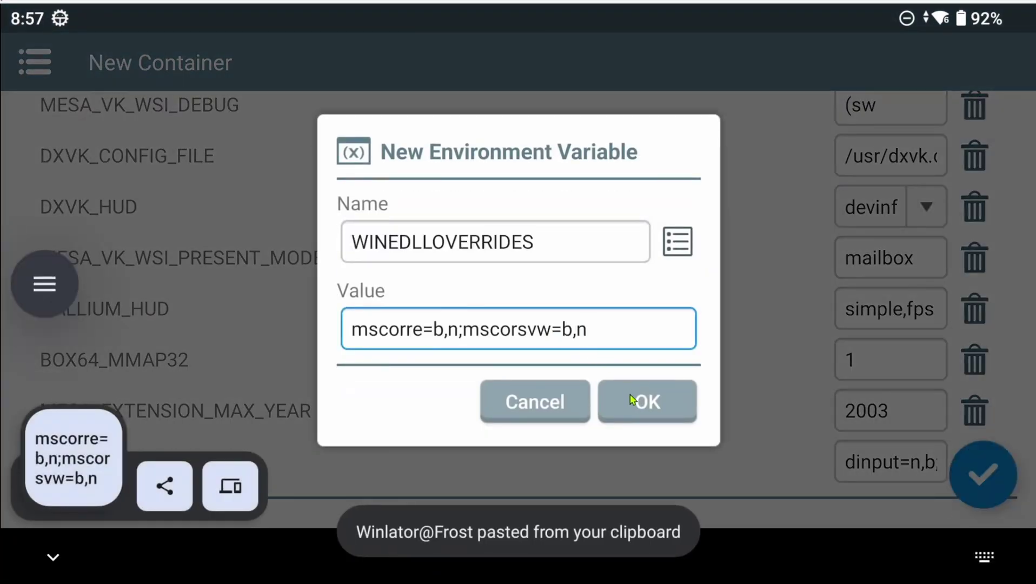
left_click(638, 404)
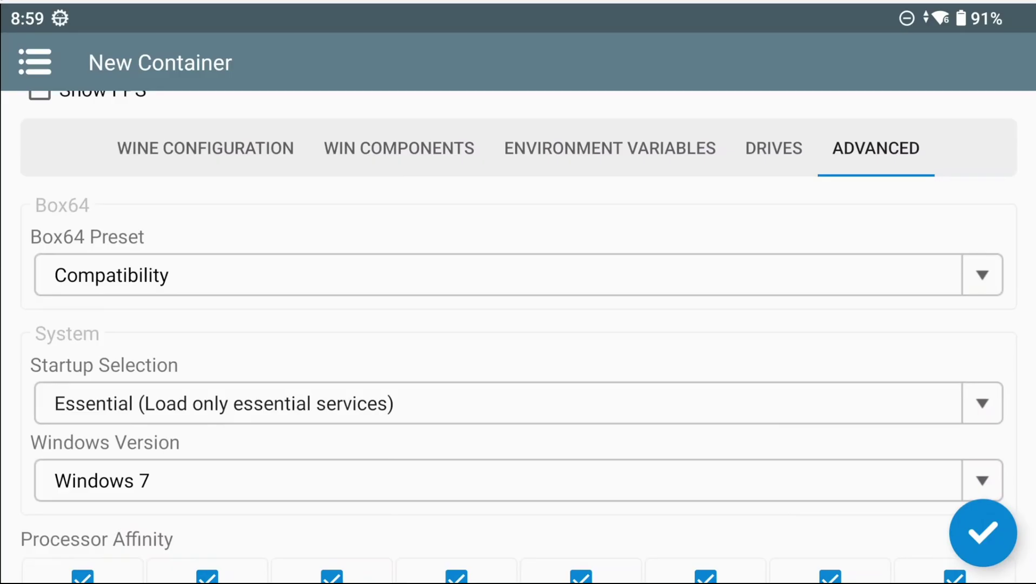
left_click_drag(746, 327, 743, 293)
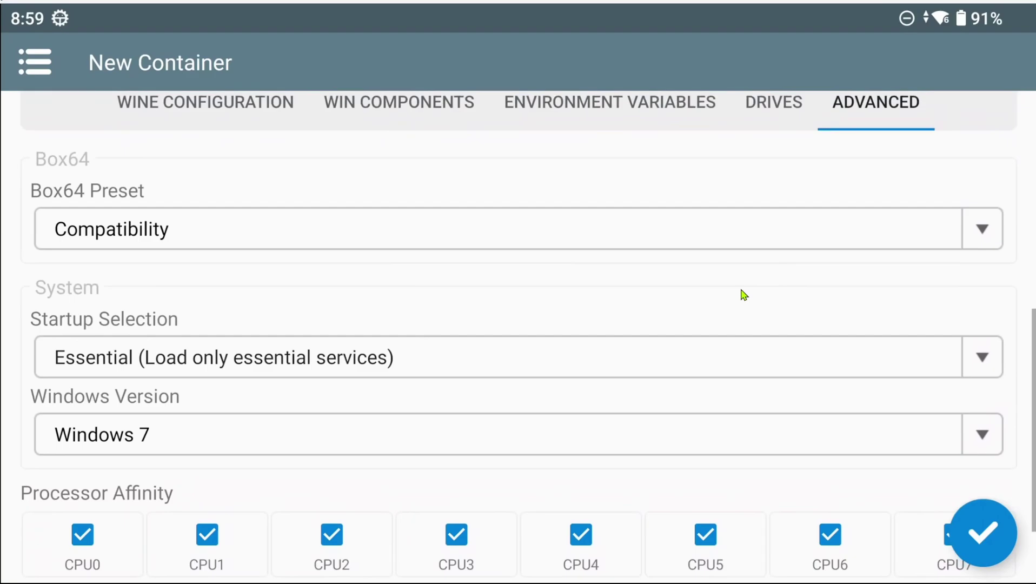
key("Return")
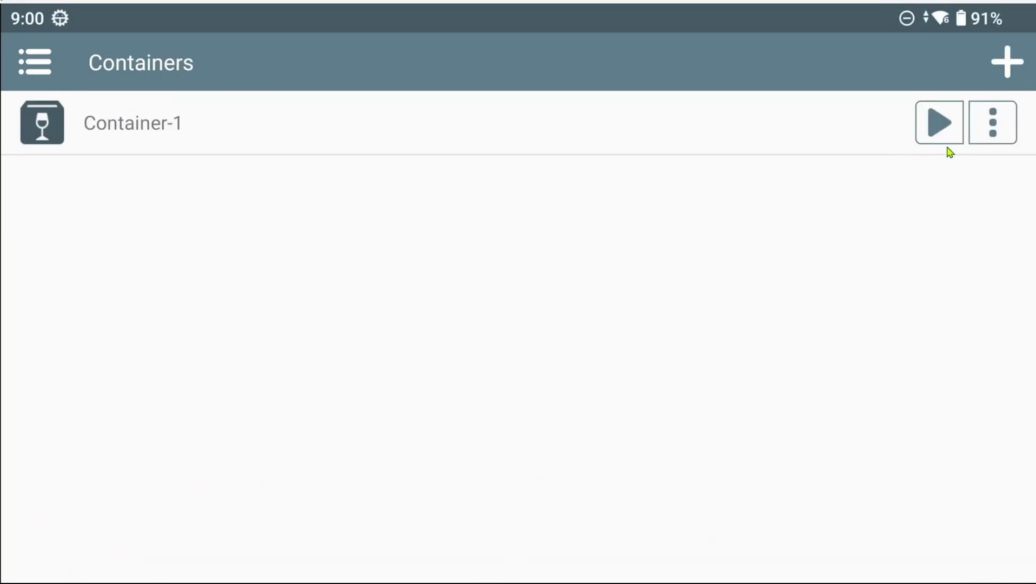
Start Container-1 and install the prefix by running Ajay prefix v10.12.zip.exe from the D: drive
left_click(993, 130)
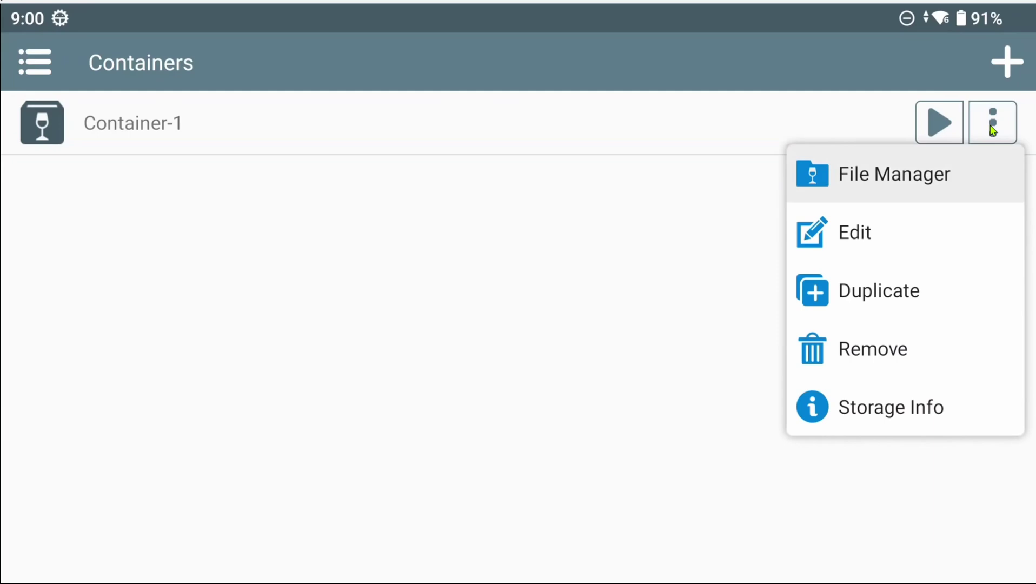
left_click(736, 302)
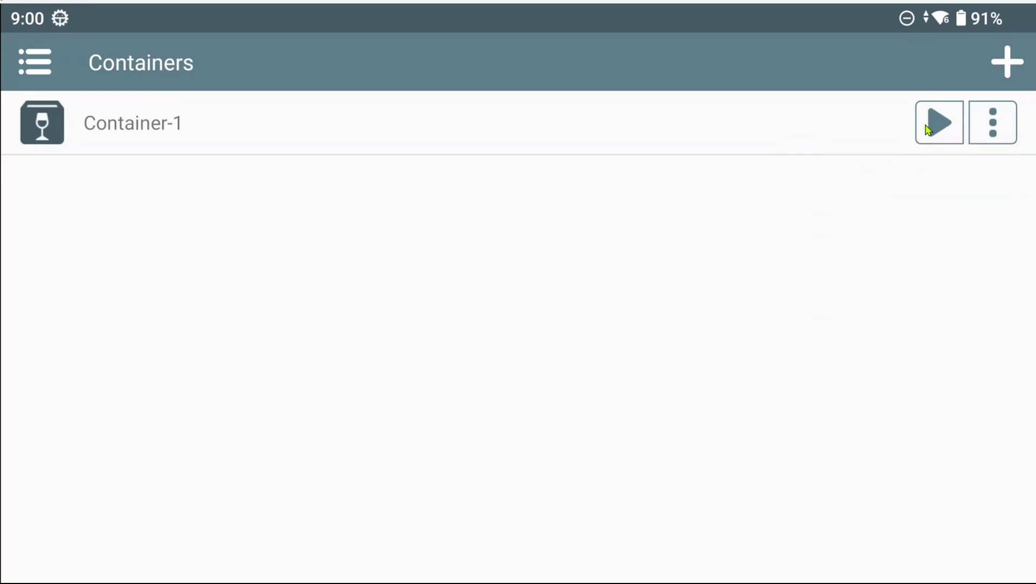
left_click(940, 125)
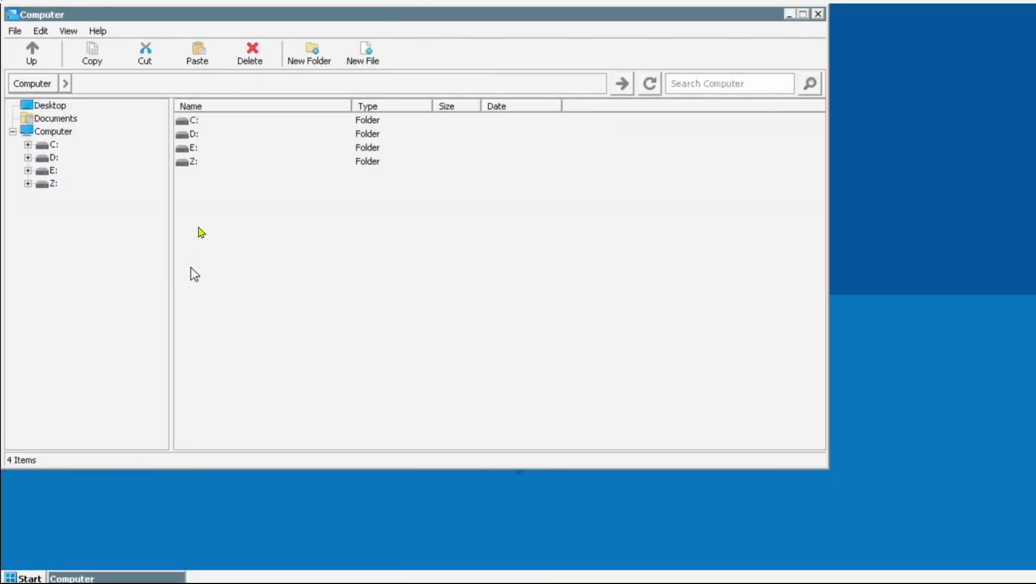
double_click(195, 133)
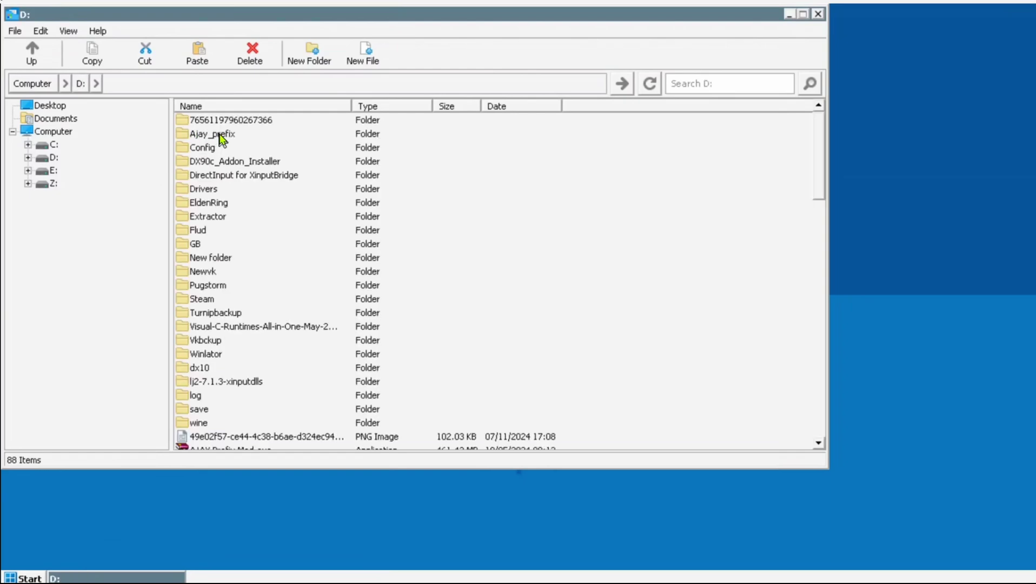
scroll(248, 376, "down", 2)
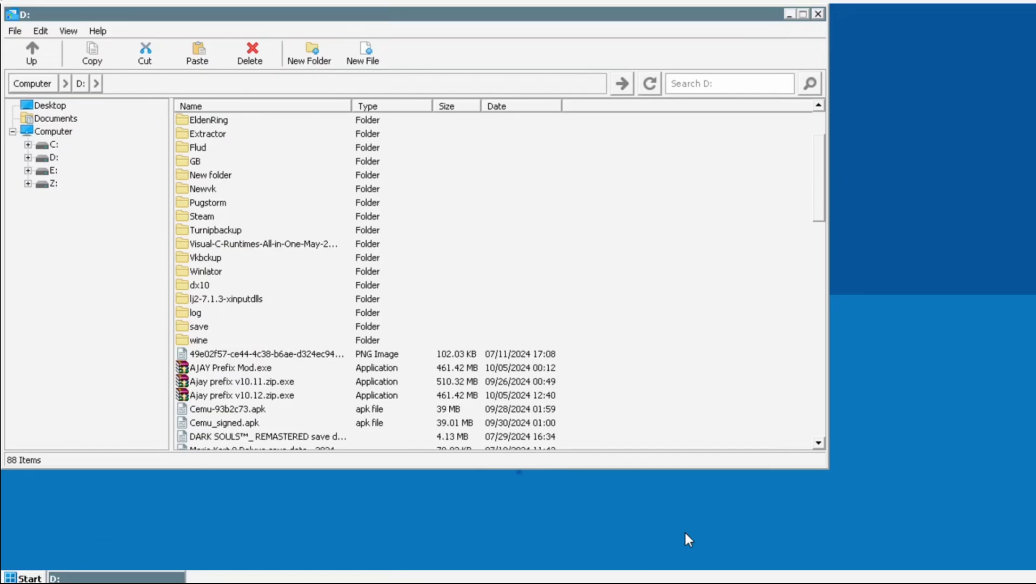
double_click(242, 397)
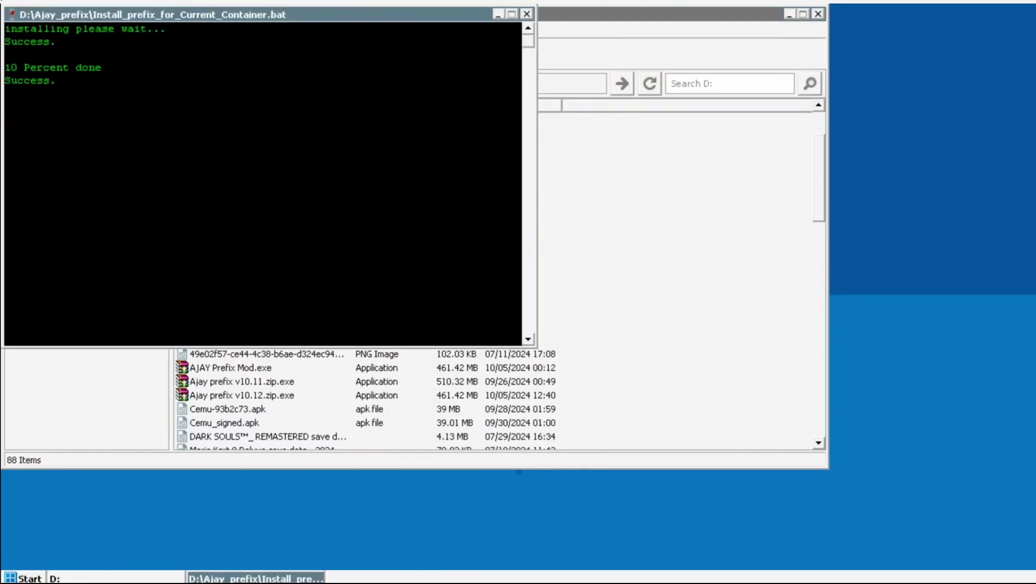
left_click(525, 319)
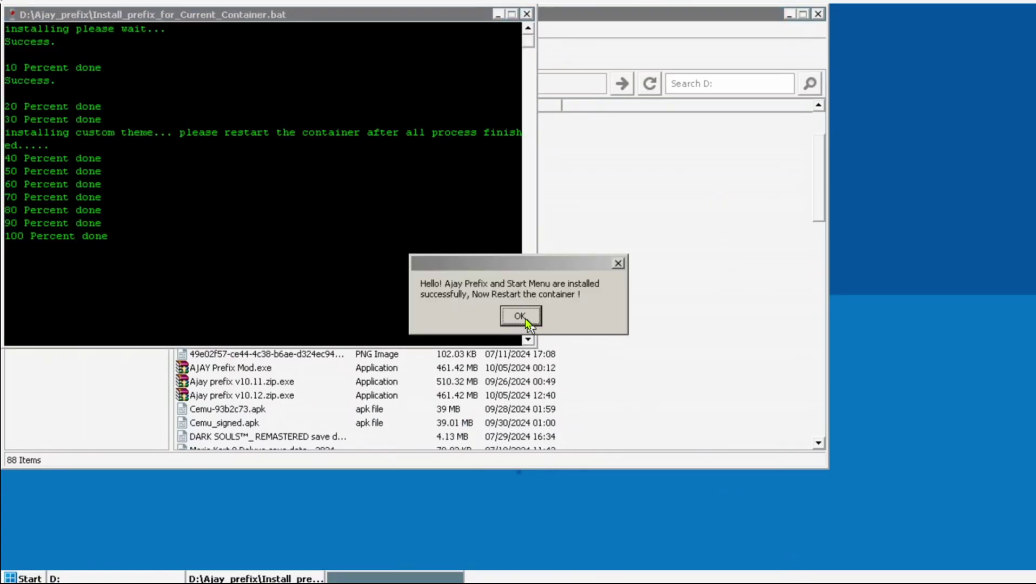
Restart the container and run install necessary files.bat from the Ajay Start Menu, completing the OpenAL installation
key("Escape")
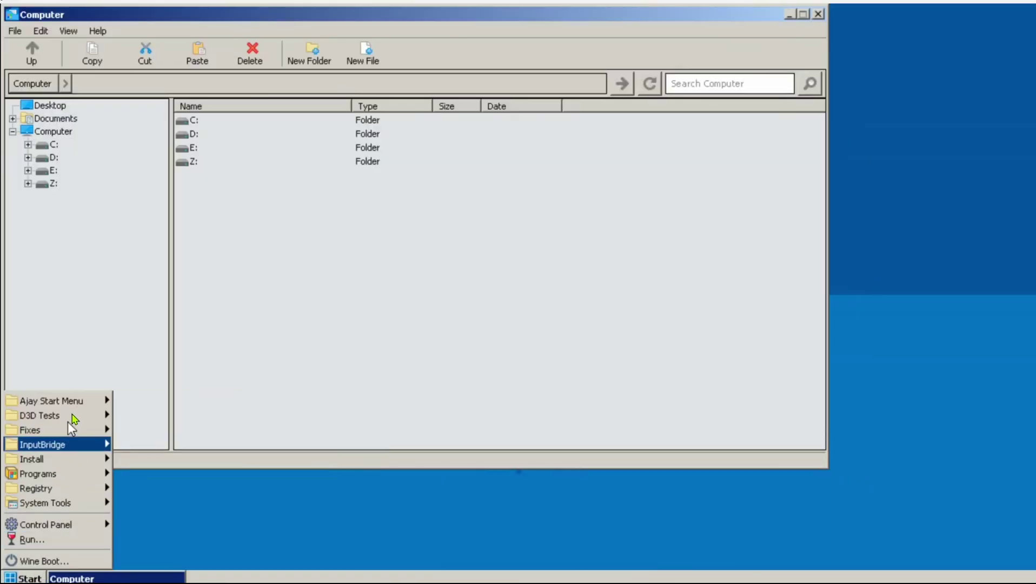
mouse_move(77, 403)
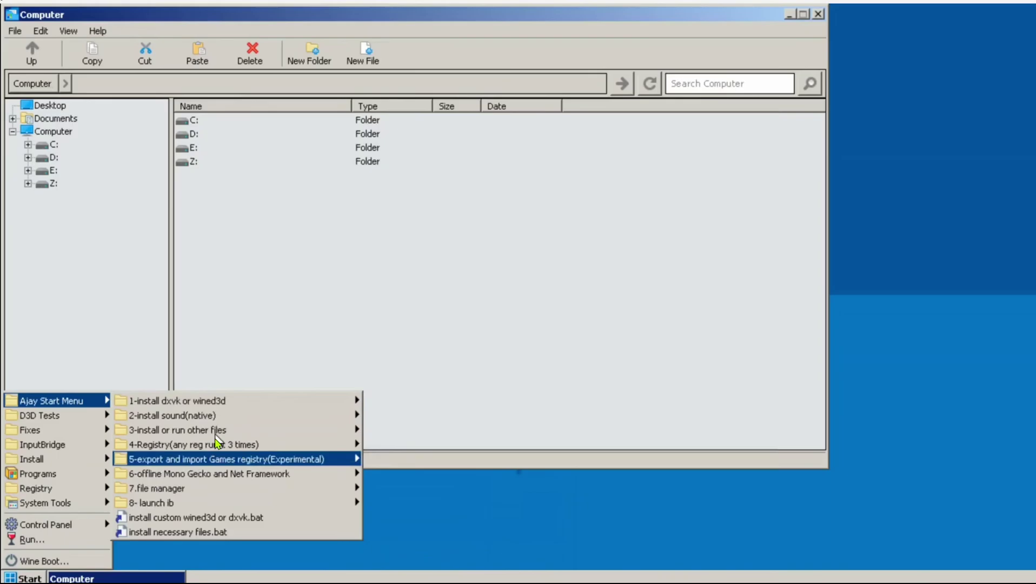
left_click(223, 532)
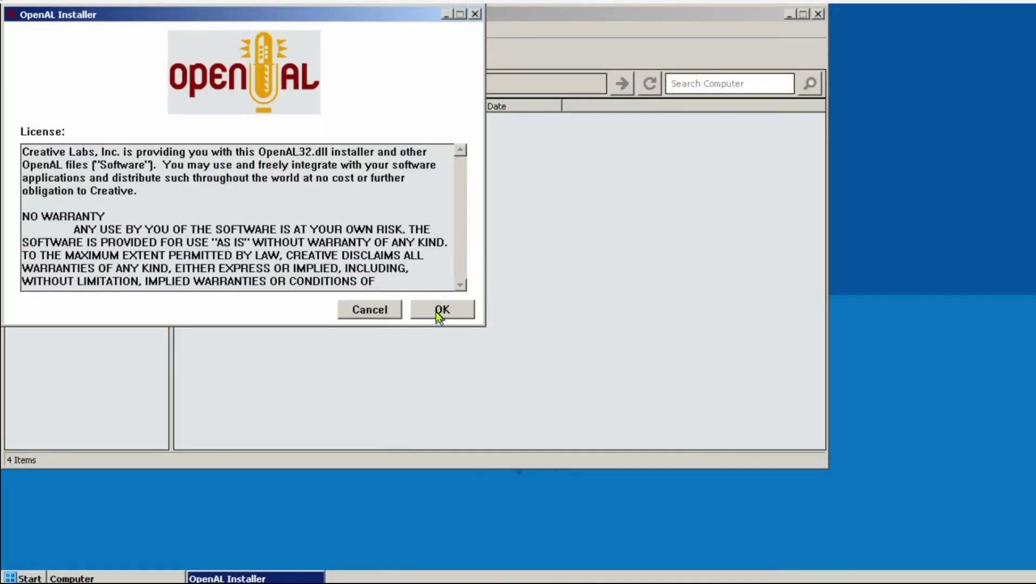
left_click(440, 312)
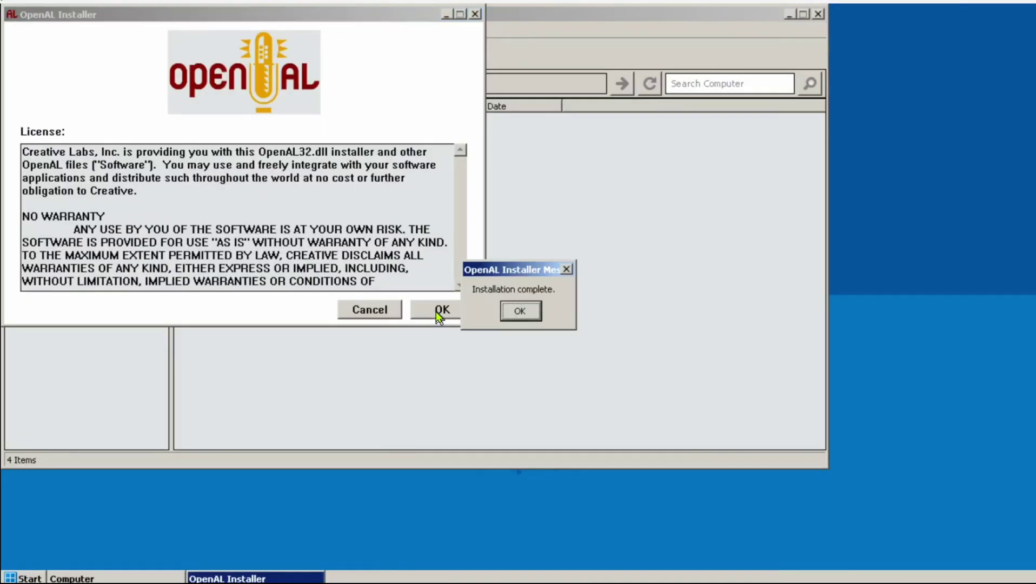
left_click(517, 312)
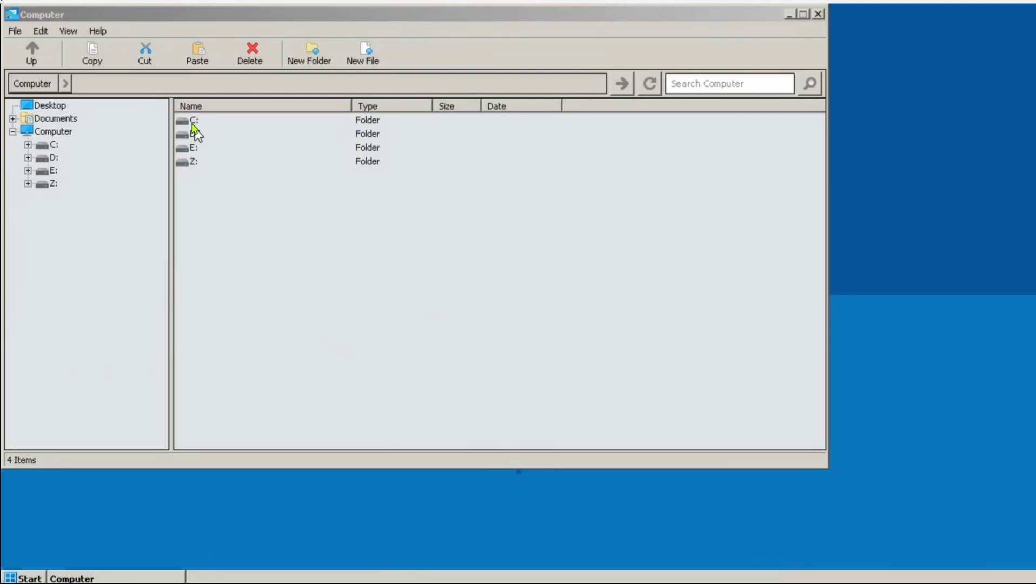
Copy the AppData, Documents and Saved Games folders from C:\users\xuser
double_click(193, 122)
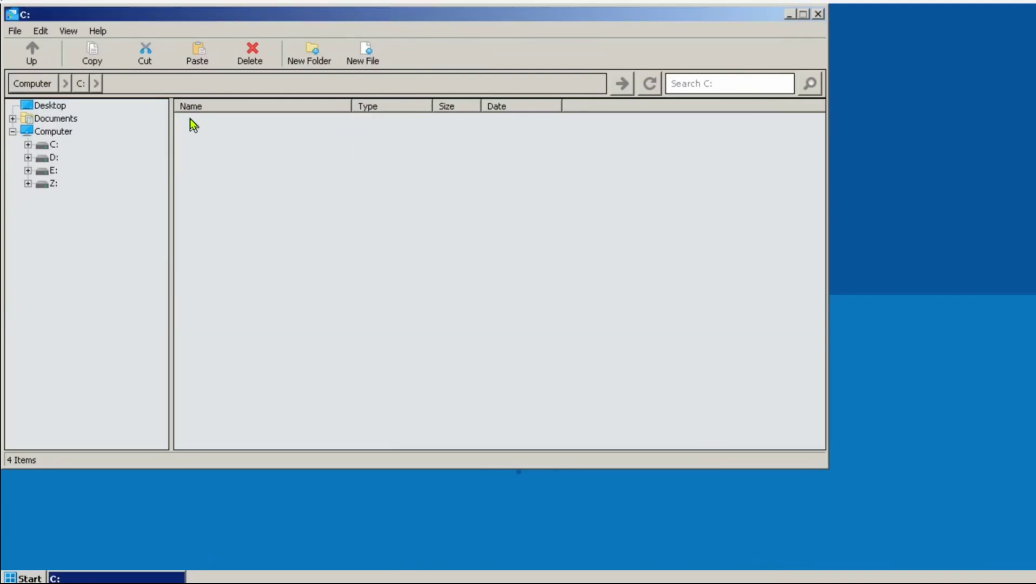
double_click(202, 189)
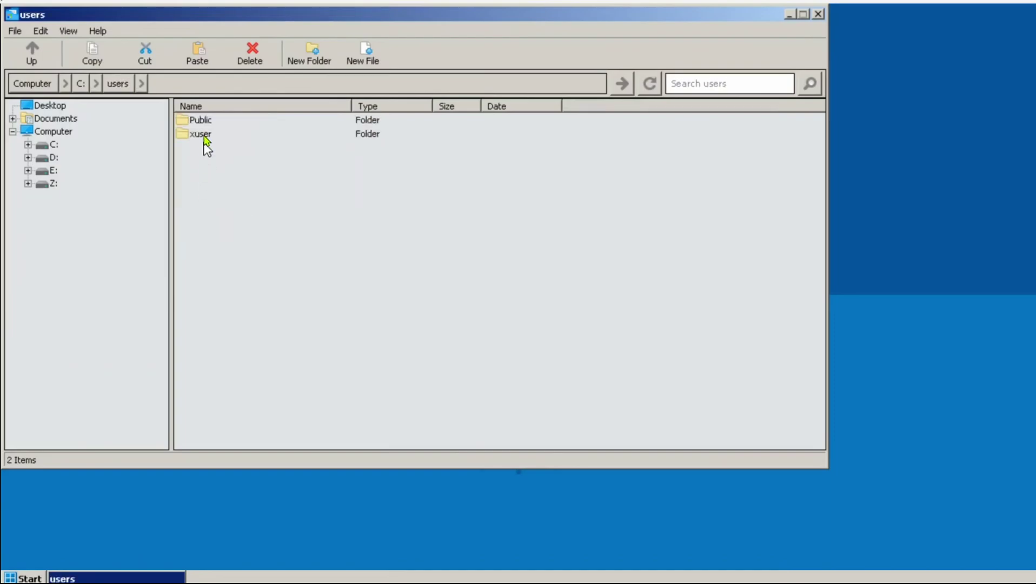
double_click(203, 135)
left_click(225, 164)
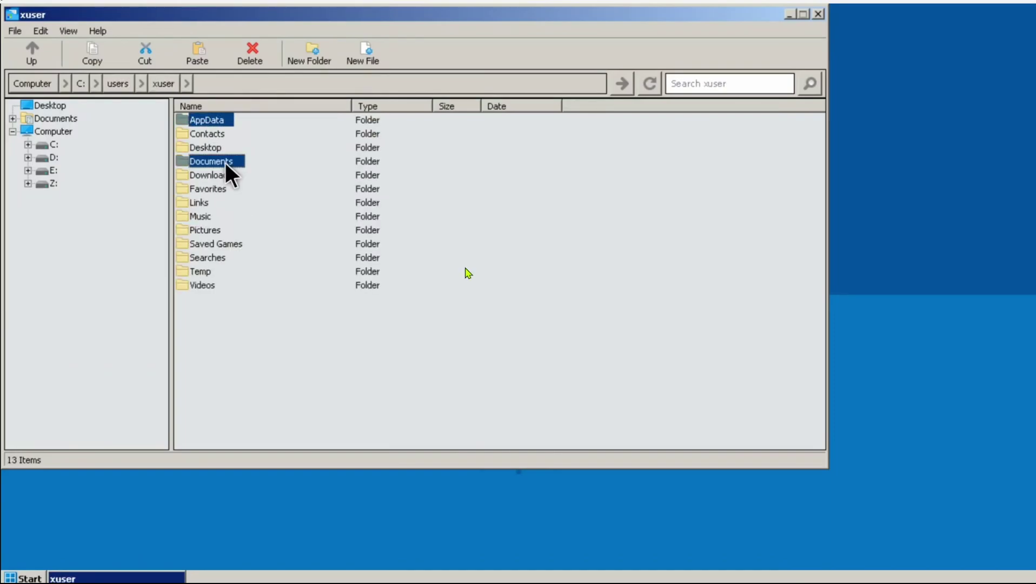
left_click(233, 244, "ctrl")
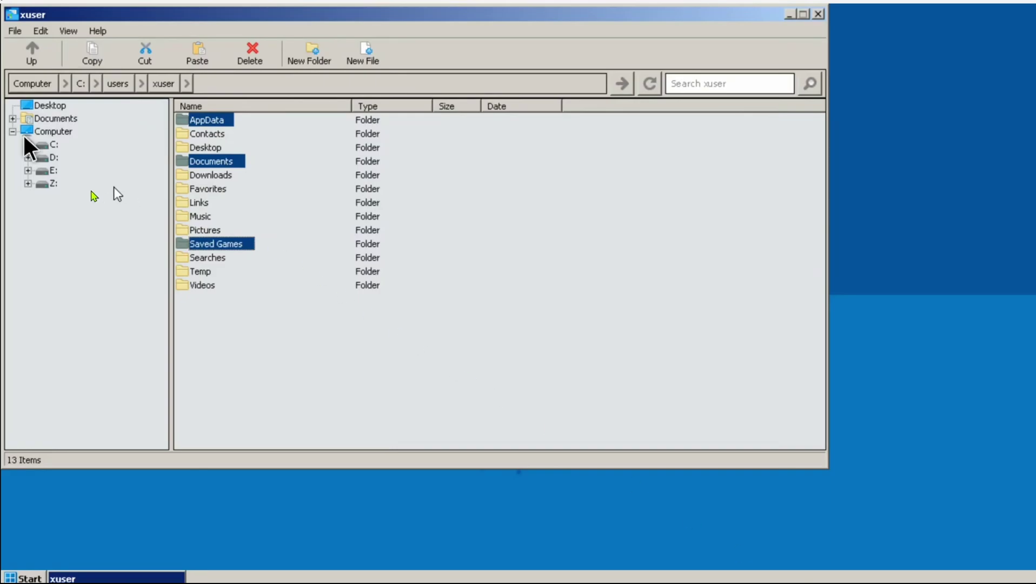
Paste the copied folders into D:\Ajay_prefix\save_data\users\xuser
left_click(53, 157)
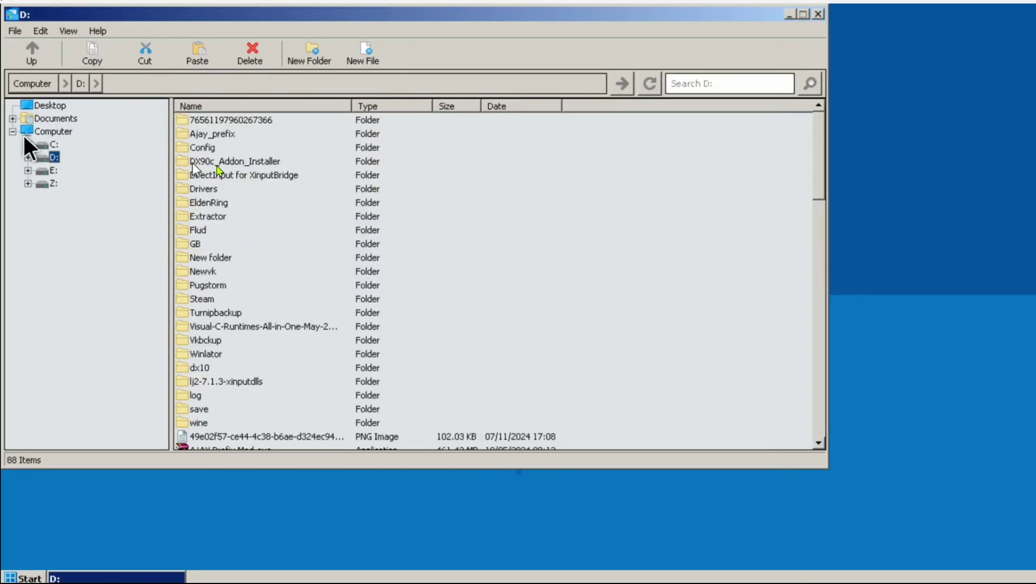
double_click(230, 135)
left_click(226, 138)
double_click(226, 139)
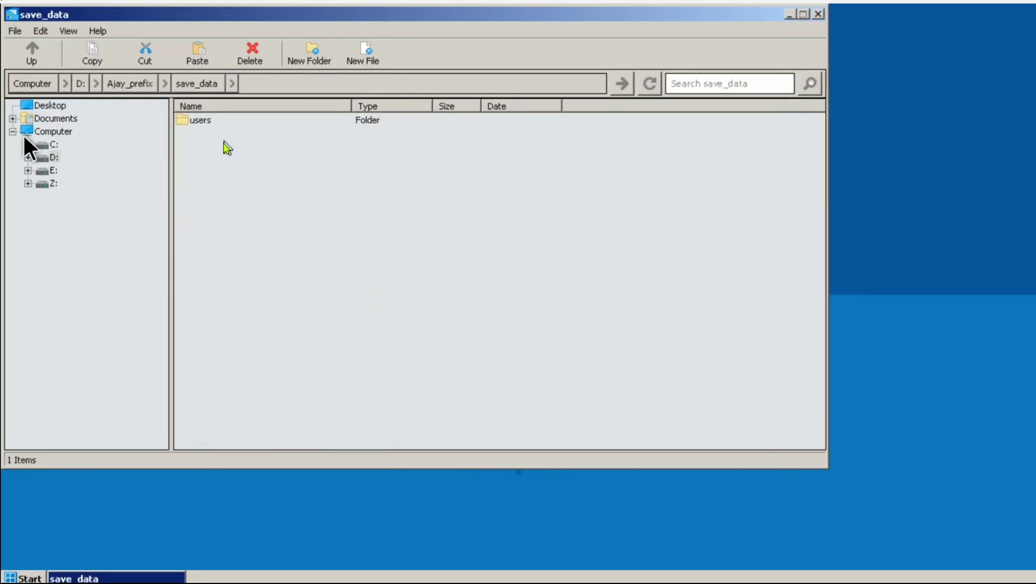
double_click(207, 121)
left_click(211, 138)
double_click(208, 134)
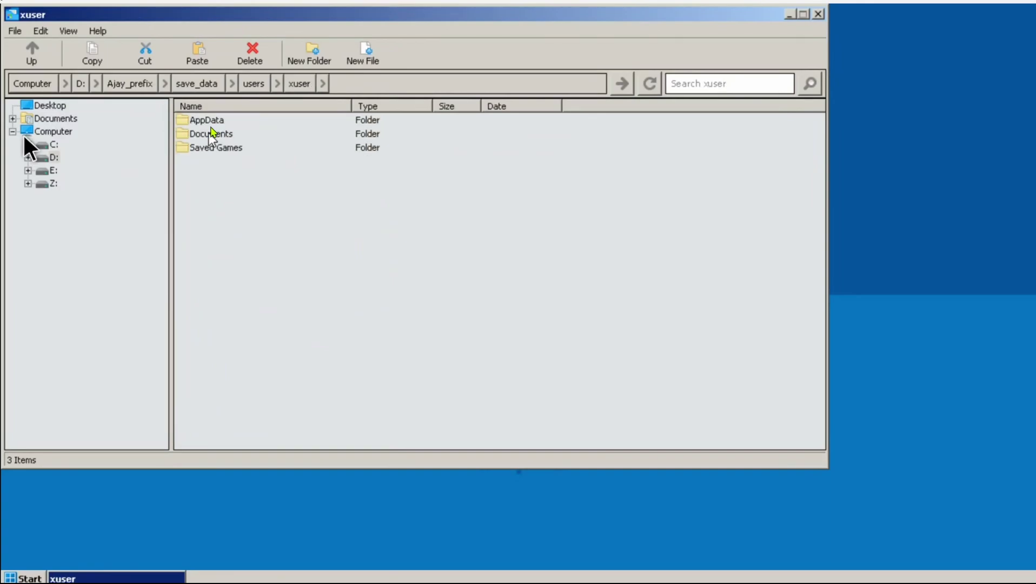
left_click(197, 54)
left_click(577, 349)
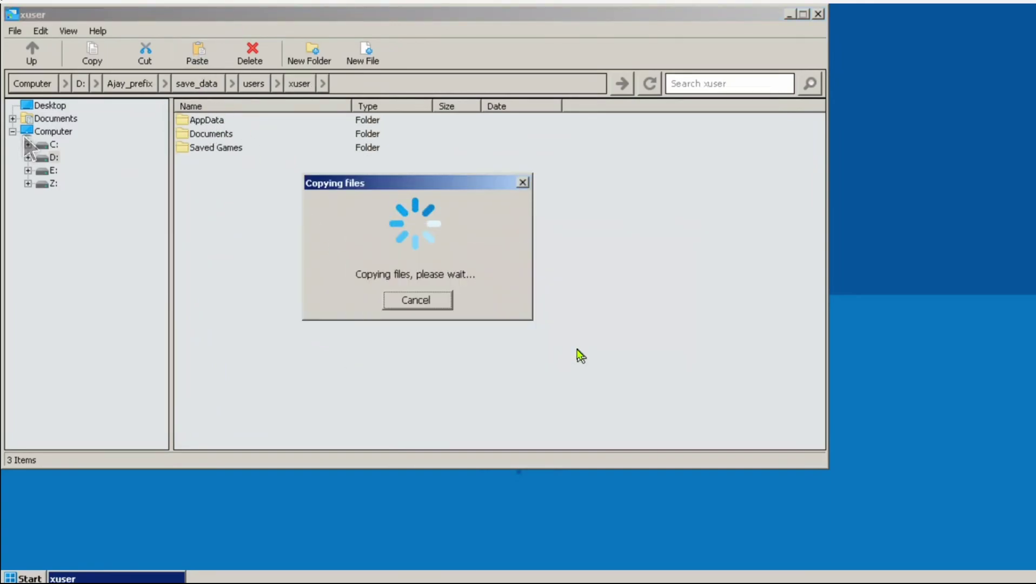
left_click(576, 350)
left_click(577, 348)
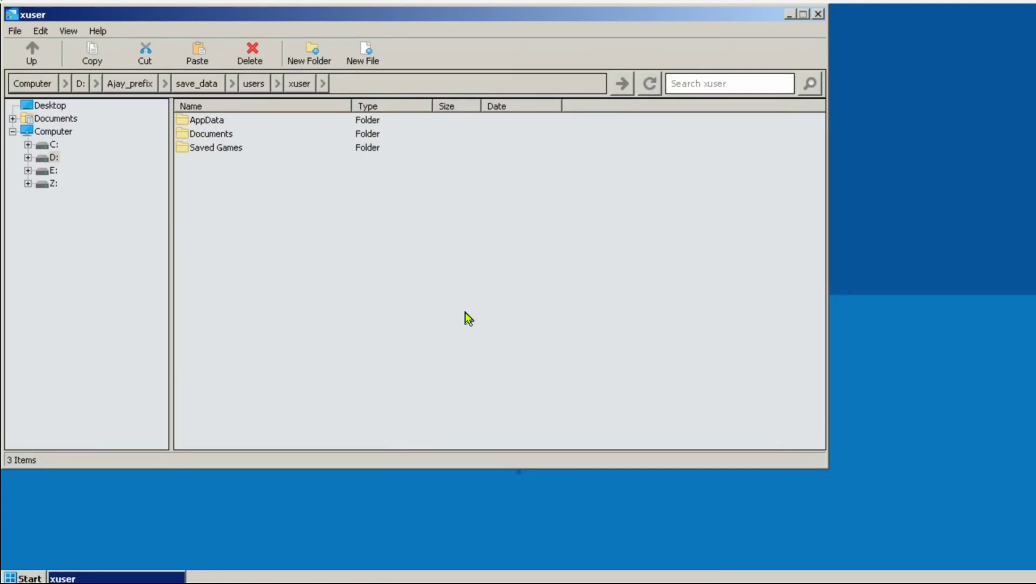
Review the container's Screen Effect settings, including colour adjustment, profiles, FXAA and CRT shader
key("Escape")
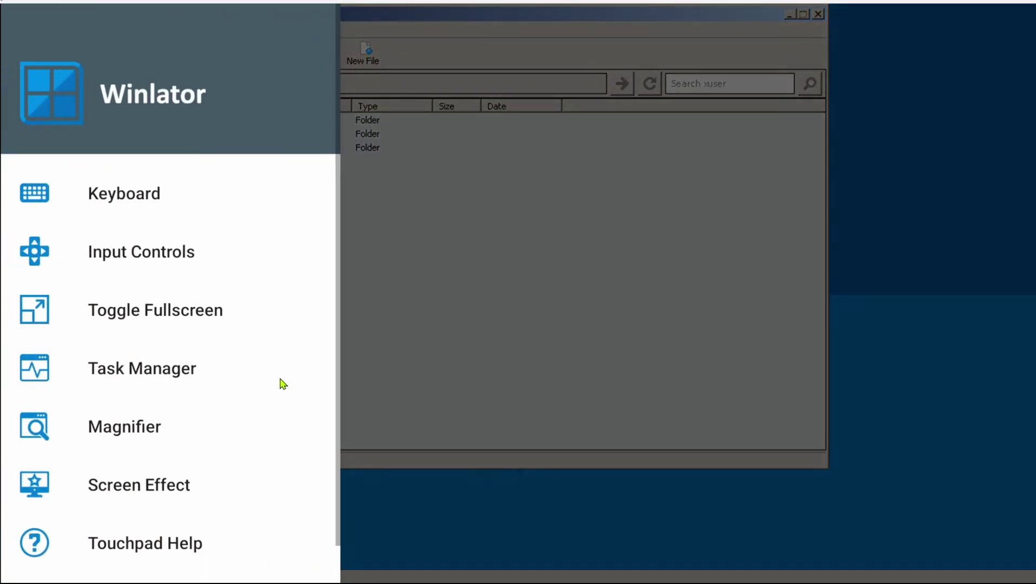
left_click(145, 490)
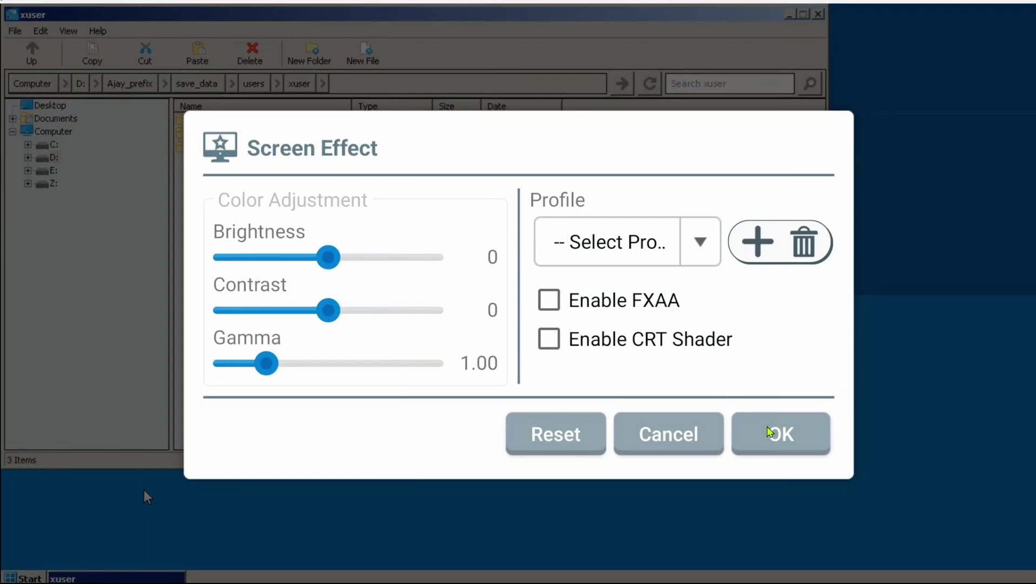
left_click(768, 431)
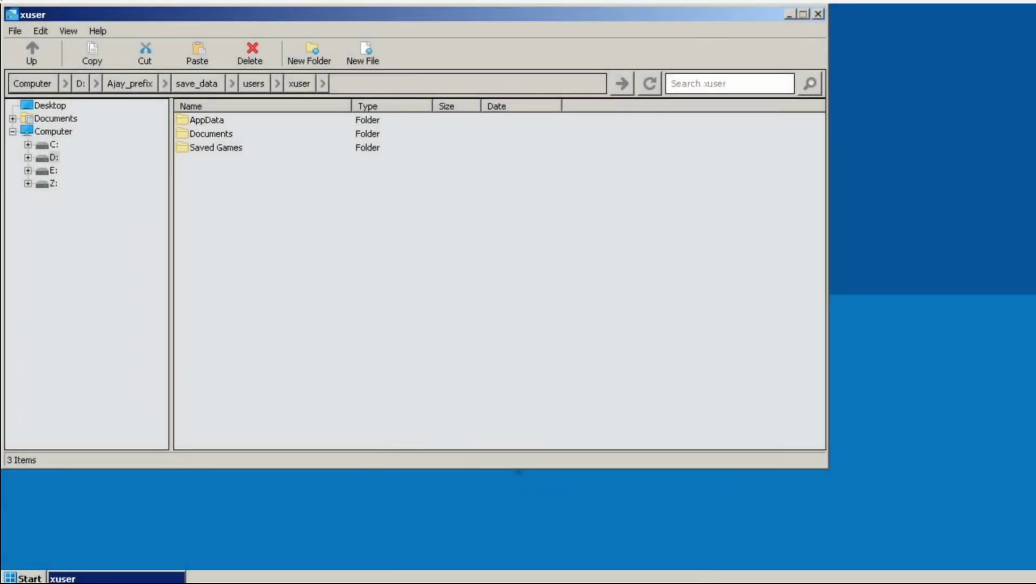